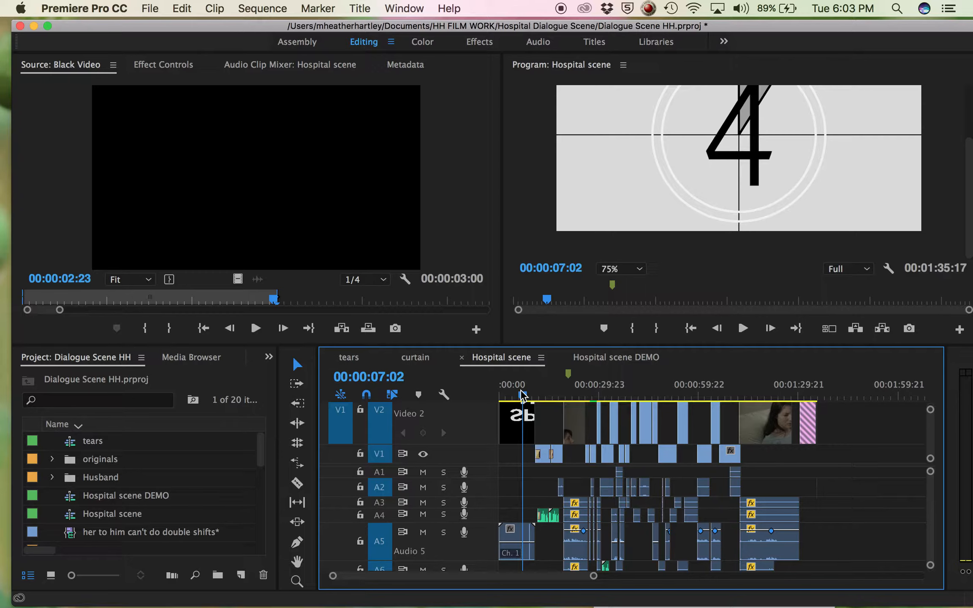
# - Play back the countdown leader and the transition across the end of the Hospital scene sequence
pyautogui.press('space')
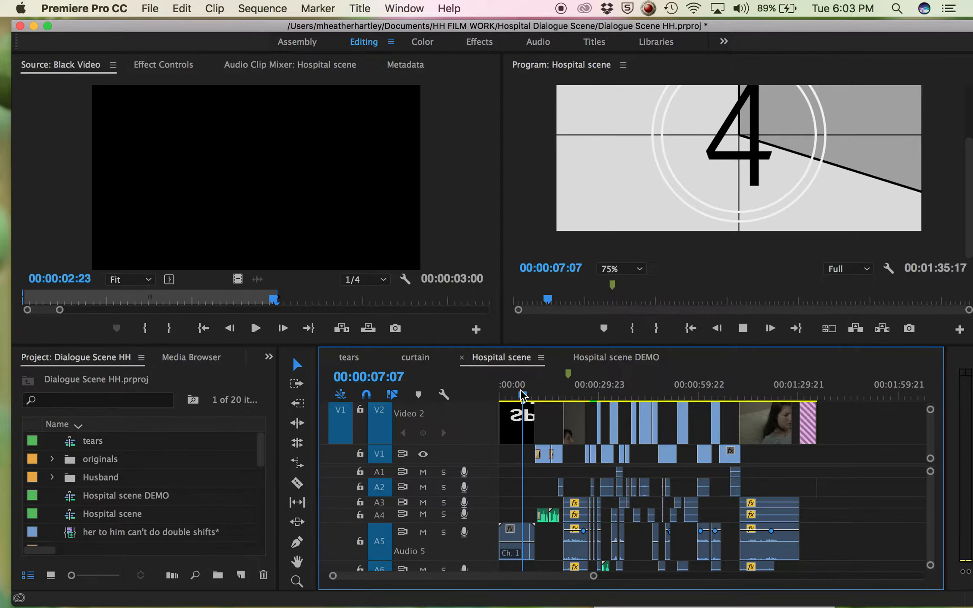
pyautogui.press('space')
pyautogui.moveTo(528, 397); pyautogui.dragTo(529, 401)
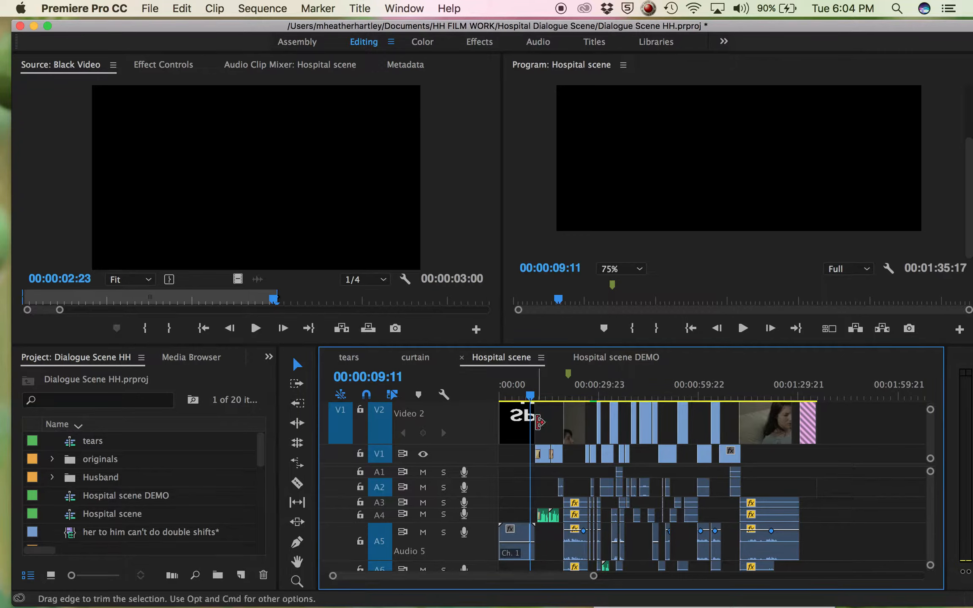
pyautogui.click(798, 393)
pyautogui.press('space')
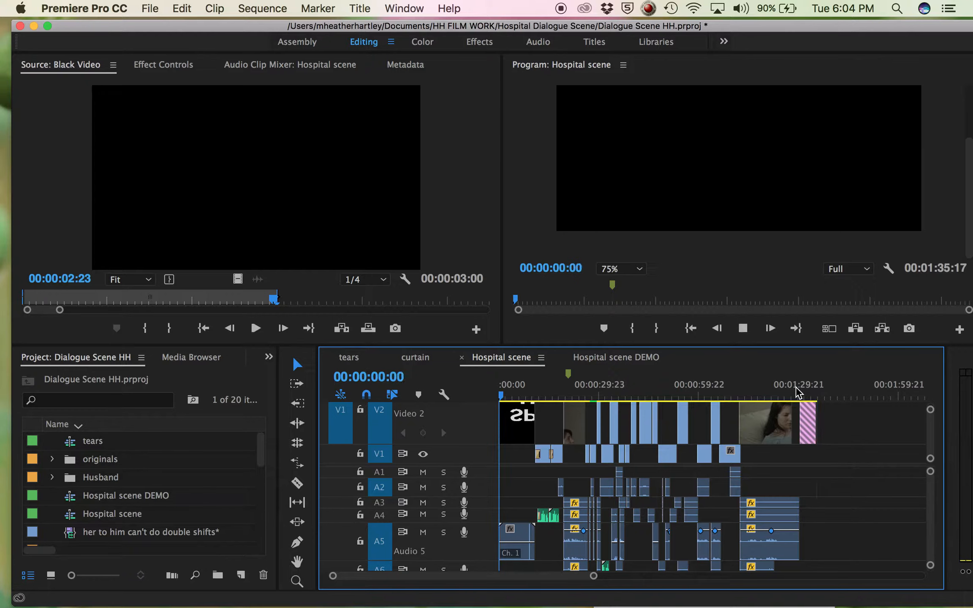
pyautogui.press('space')
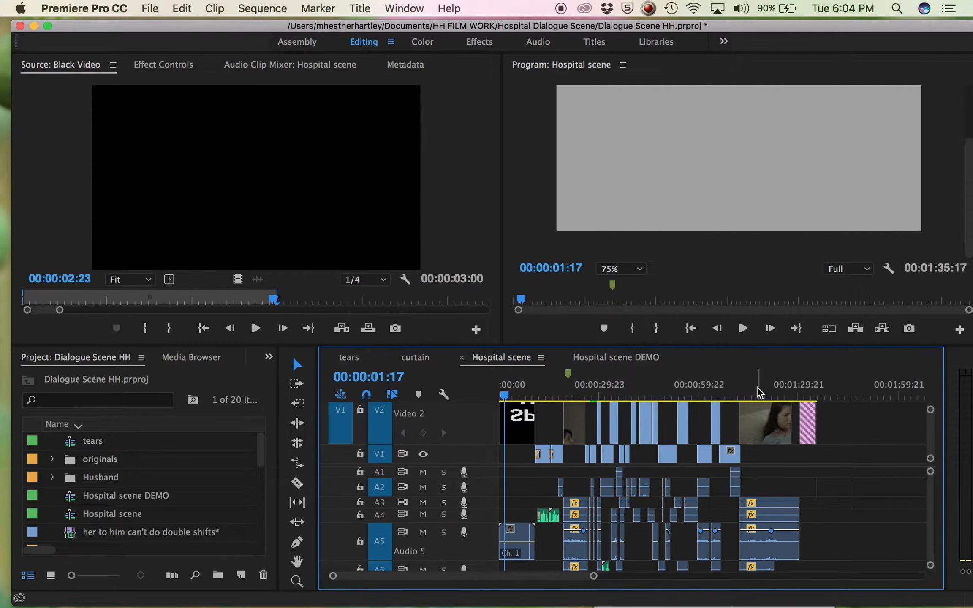
# - Switch to the Hospital scene DEMO sequence and play its opening, finishing with the playhead at 00:00:00:00
pyautogui.click(631, 359)
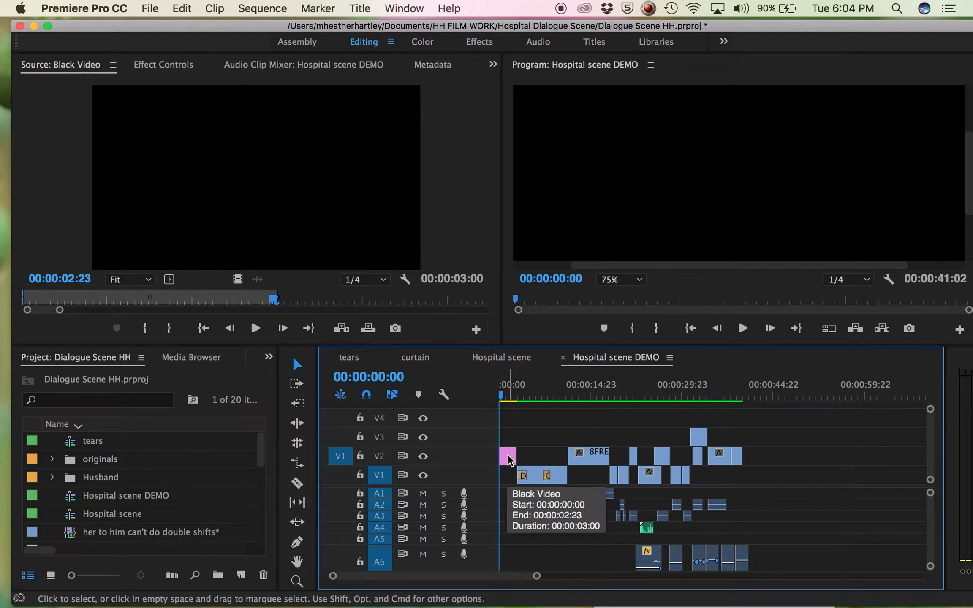
pyautogui.click(509, 397)
pyautogui.press('space')
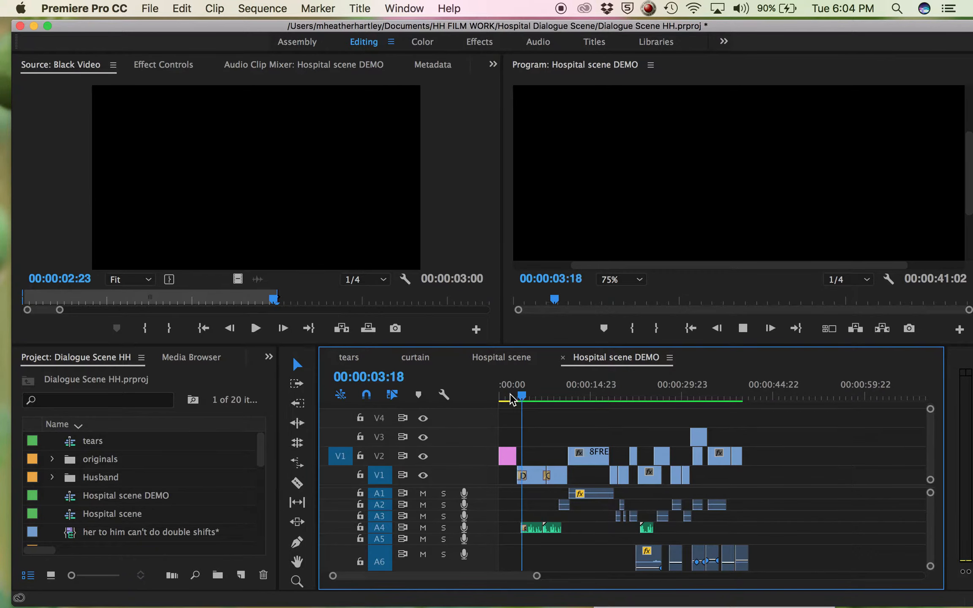
pyautogui.press('space')
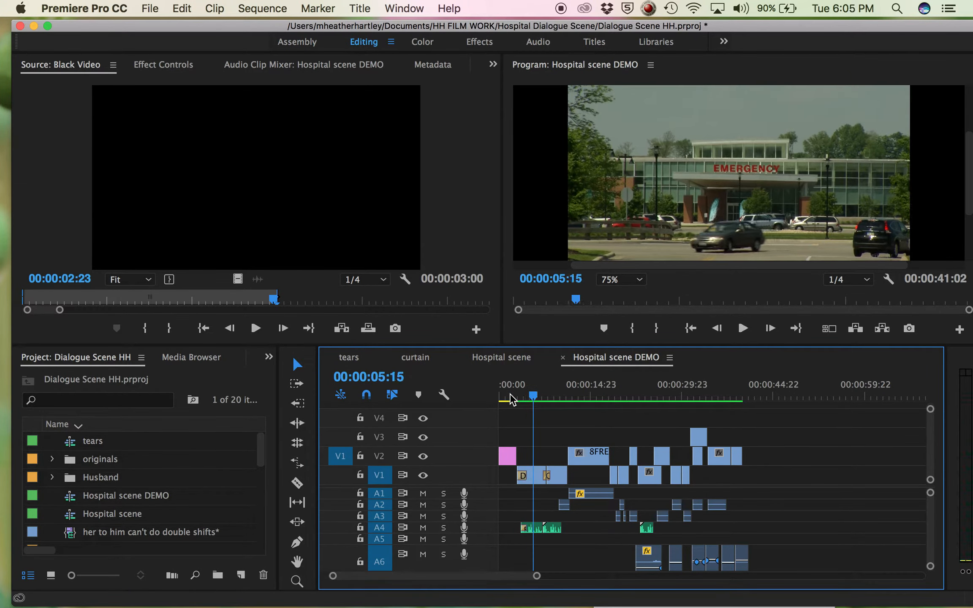
pyautogui.click(505, 393)
pyautogui.moveTo(504, 395); pyautogui.dragTo(482, 388)
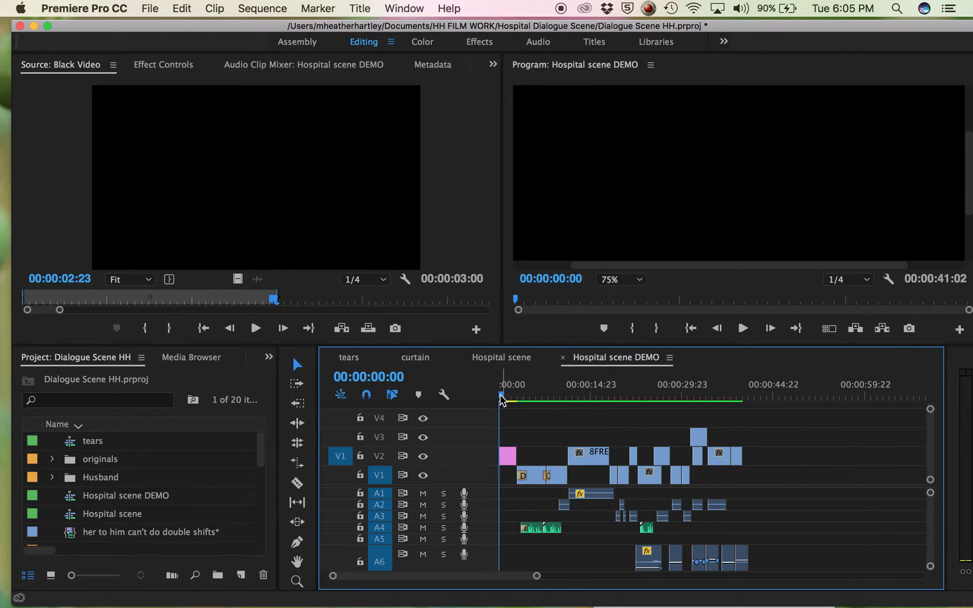
# - Create a 1920 x 1080, 23.976 fps Universal Counting Leader with the default colours and cue blips on out and on 2
pyautogui.click(155, 12)
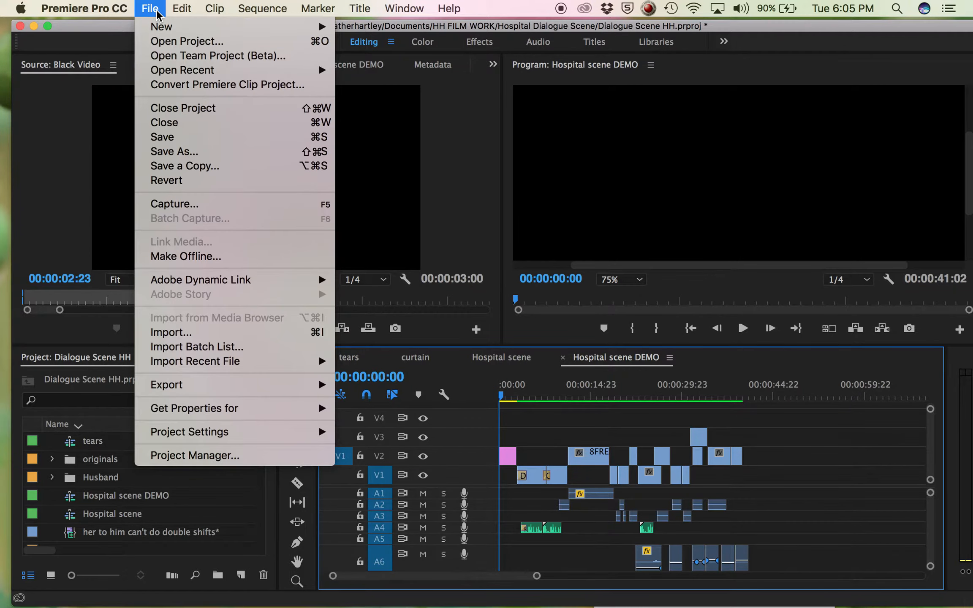
pyautogui.moveTo(166, 28)
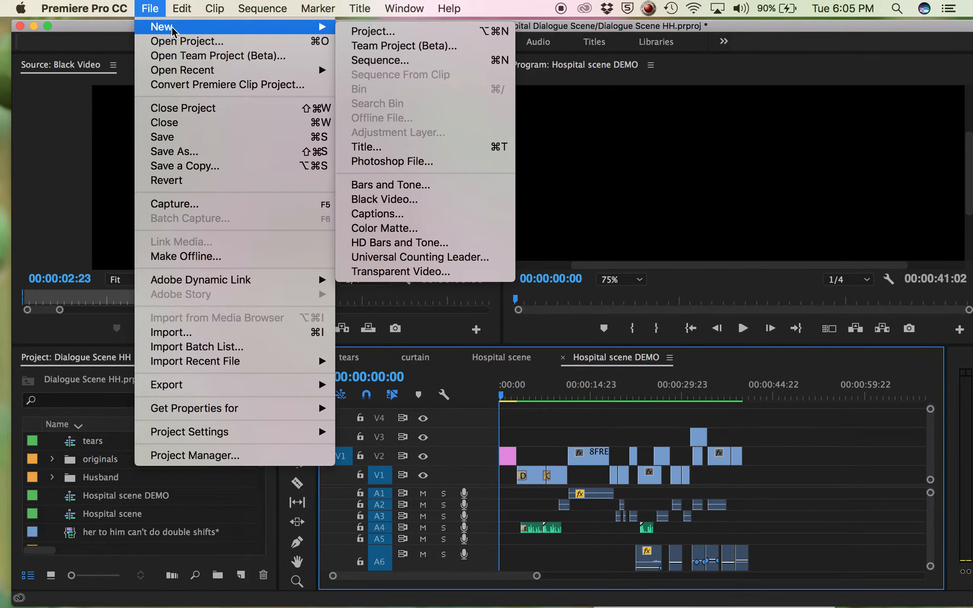
pyautogui.click(404, 259)
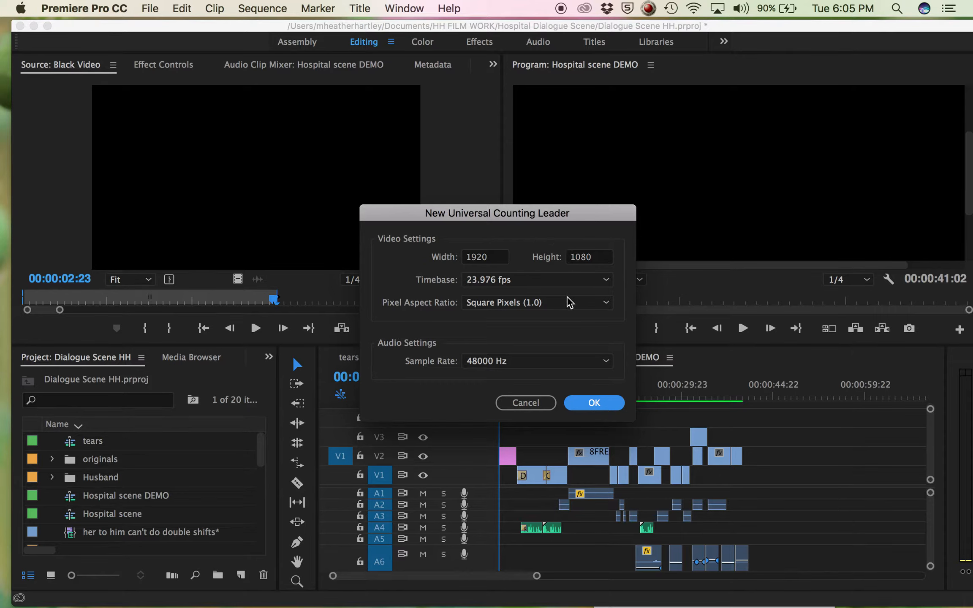
pyautogui.click(583, 402)
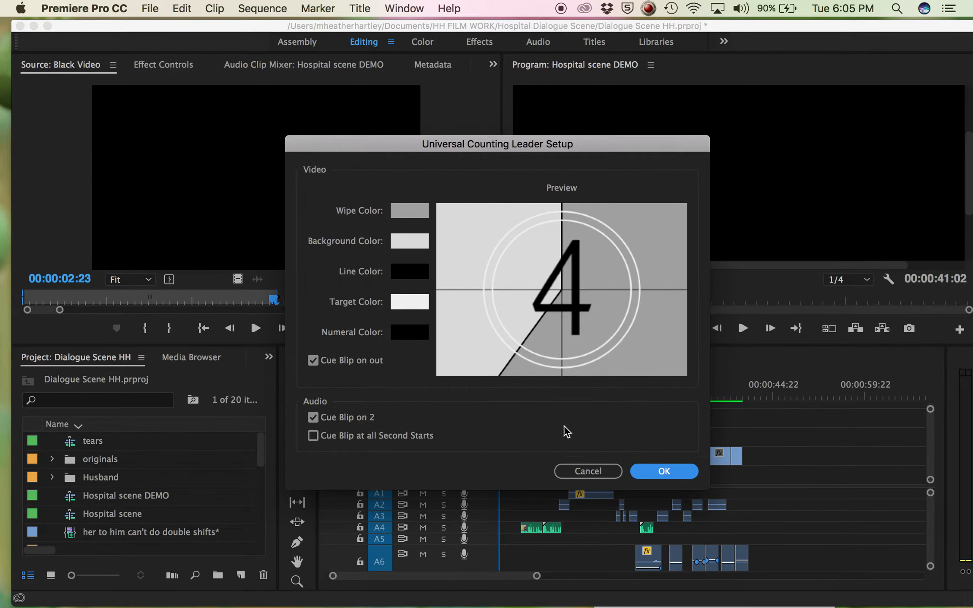
pyautogui.click(649, 473)
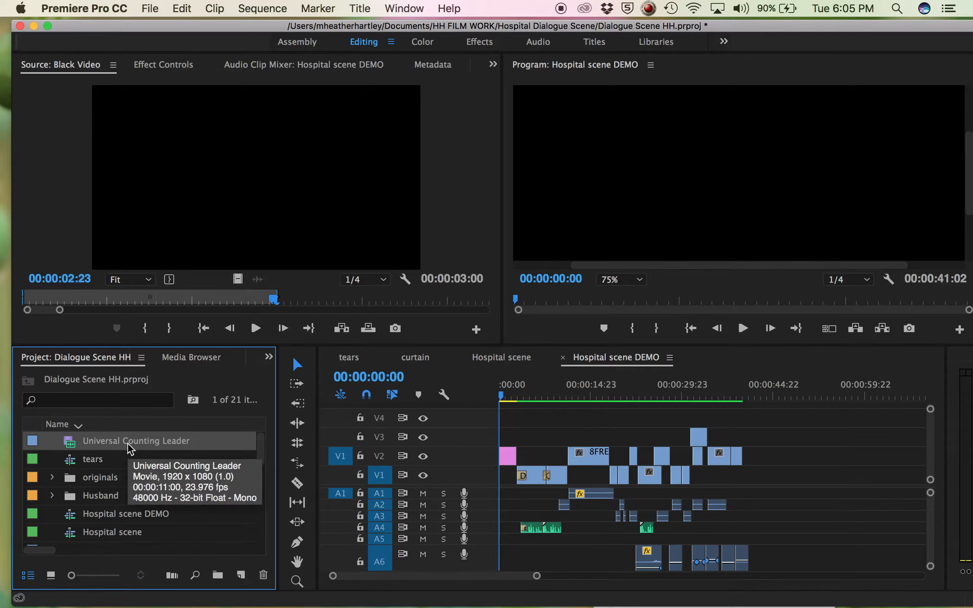
# - Load the Universal Counting Leader into the Source monitor and mark its In point at 00:00:01:11
pyautogui.moveTo(70, 442); pyautogui.dragTo(210, 188)
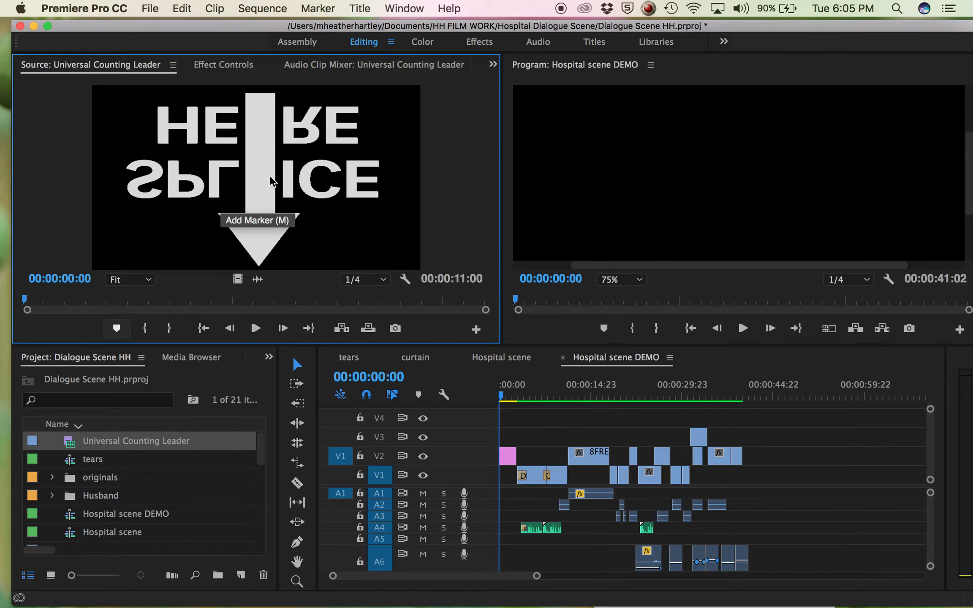
pyautogui.press('space')
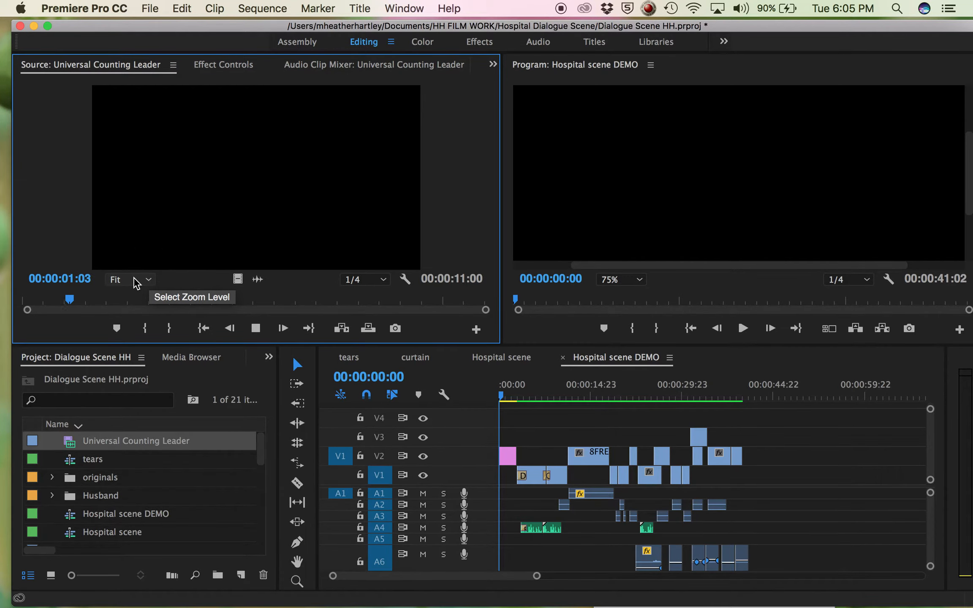
pyautogui.press('space')
pyautogui.press('i')
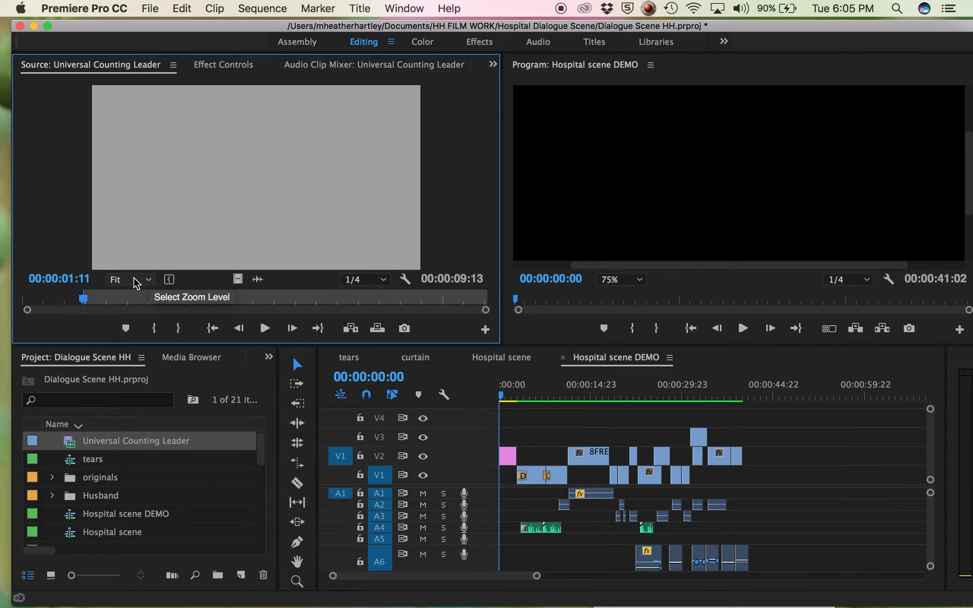
# - Insert the marked counting leader at the start of the Hospital scene DEMO sequence, ahead of the black video, and preview its ending
pyautogui.click(229, 177)
pyautogui.moveTo(229, 176); pyautogui.dragTo(693, 168)
pyautogui.moveTo(549, 397); pyautogui.dragTo(544, 398)
pyautogui.press('space')
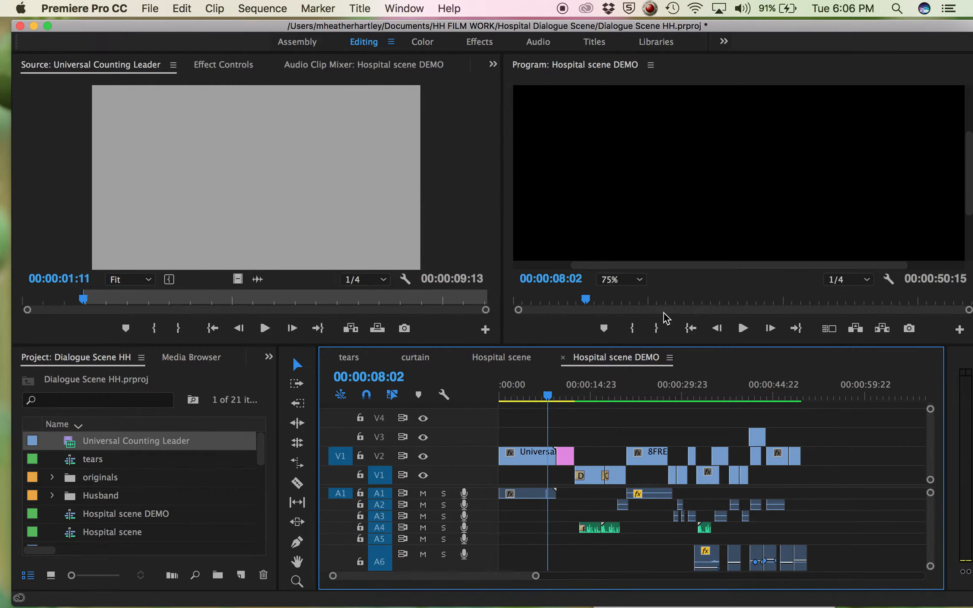
# - Play the last clips of the DEMO sequence into its countdown and examine where the final video and audio end
pyautogui.click(798, 397)
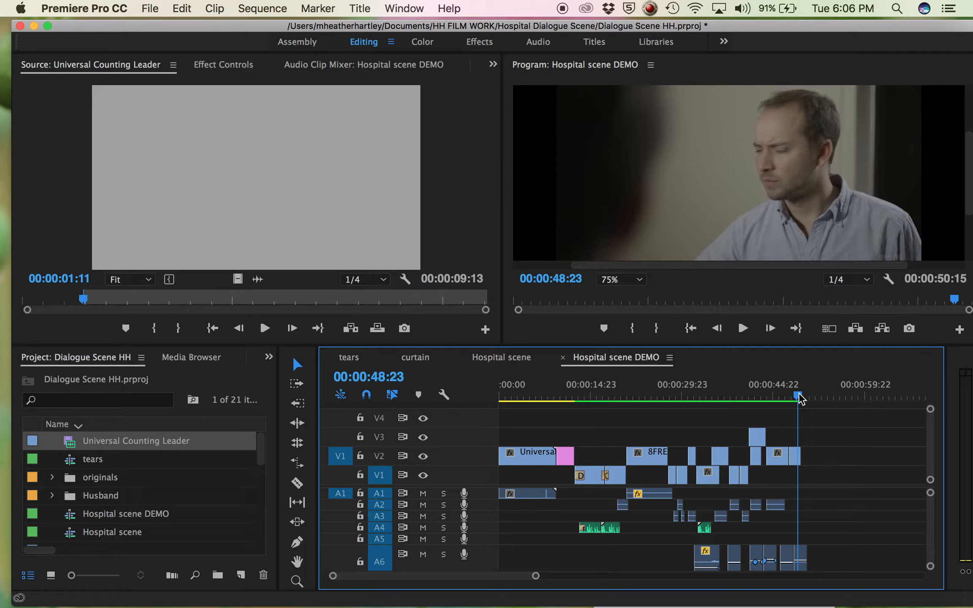
pyautogui.press('space')
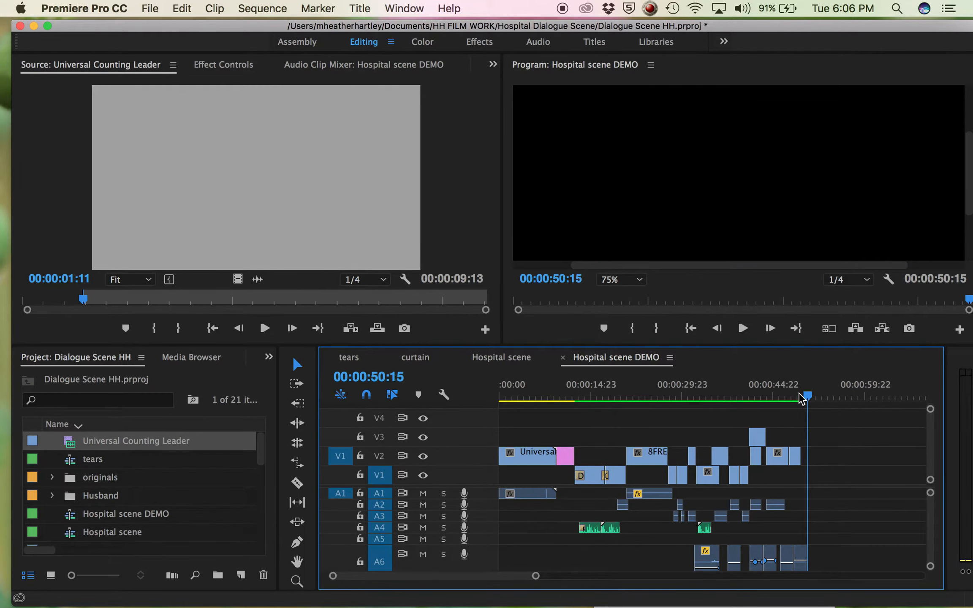
pyautogui.press('space')
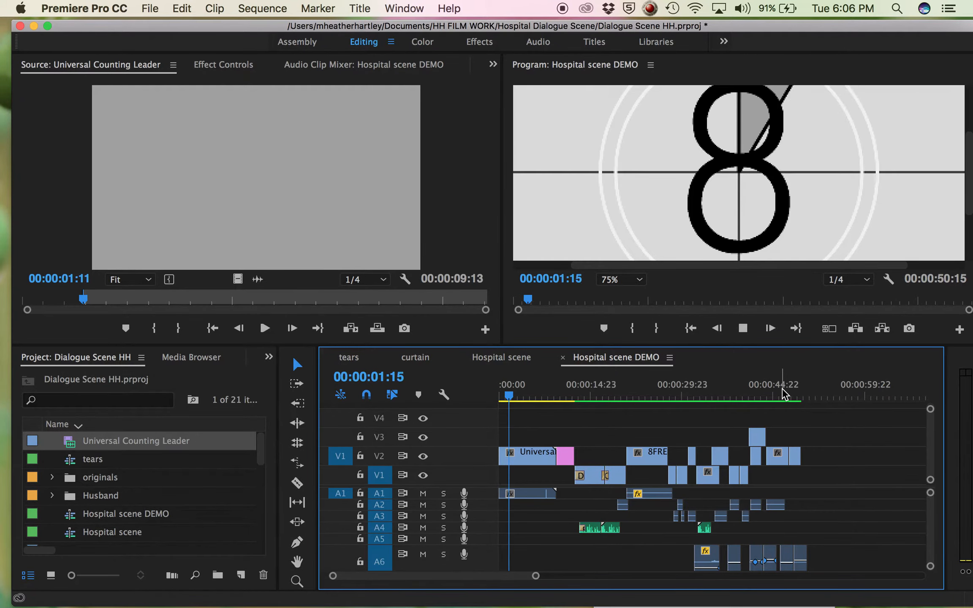
pyautogui.click(782, 395)
pyautogui.click(794, 397)
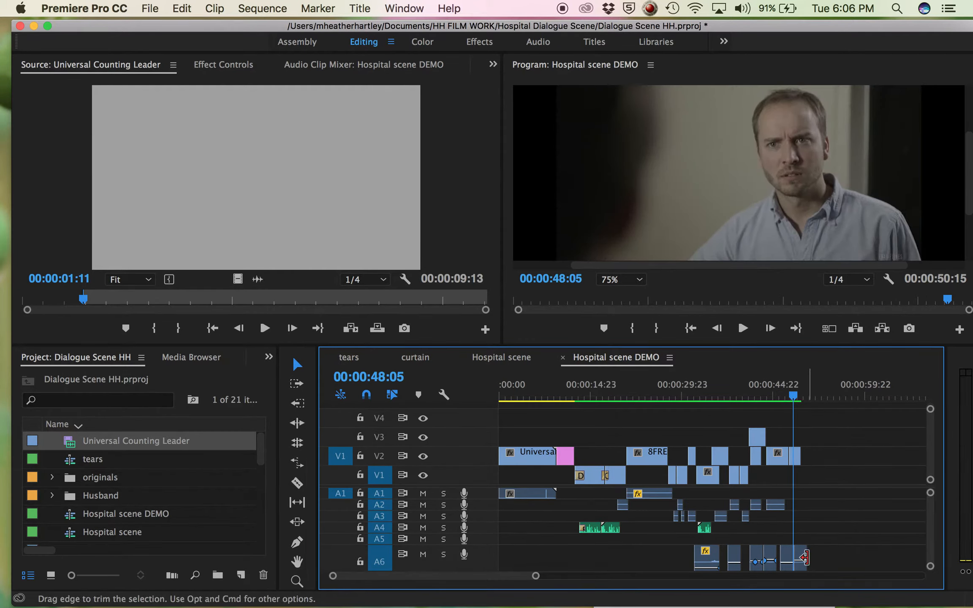
pyautogui.press('Down')
pyautogui.press('Down')
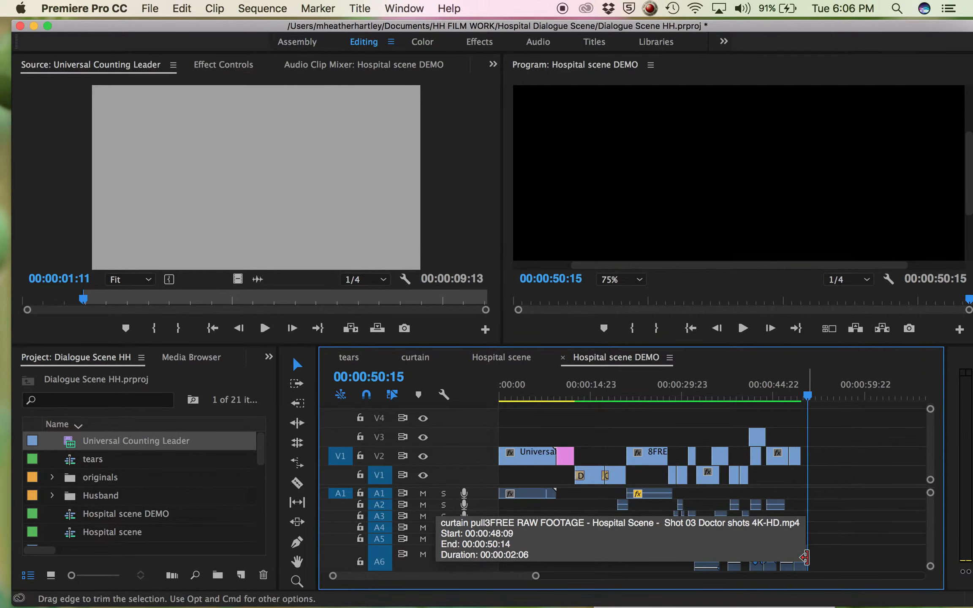
# - Trim the overhanging last audio clip on A6 back to the end of the final video clip and move to the sequence end
pyautogui.moveTo(806, 395); pyautogui.dragTo(800, 397)
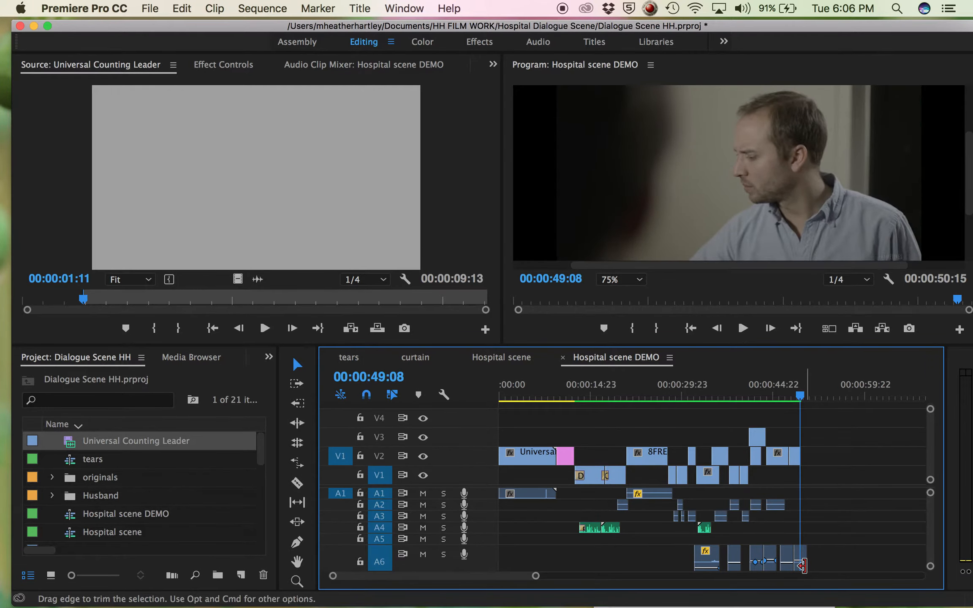
pyautogui.moveTo(802, 556); pyautogui.dragTo(799, 557)
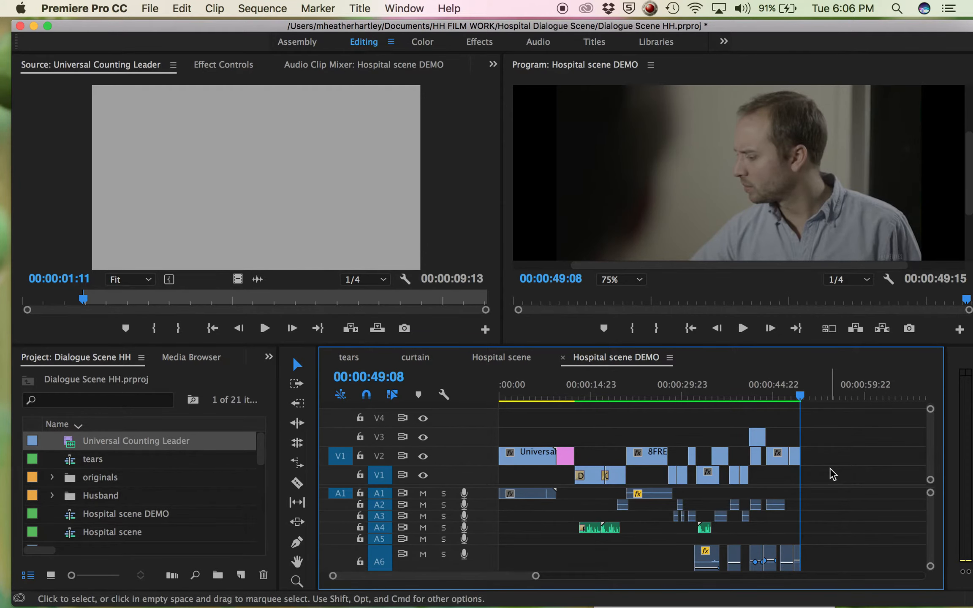
pyautogui.press('End')
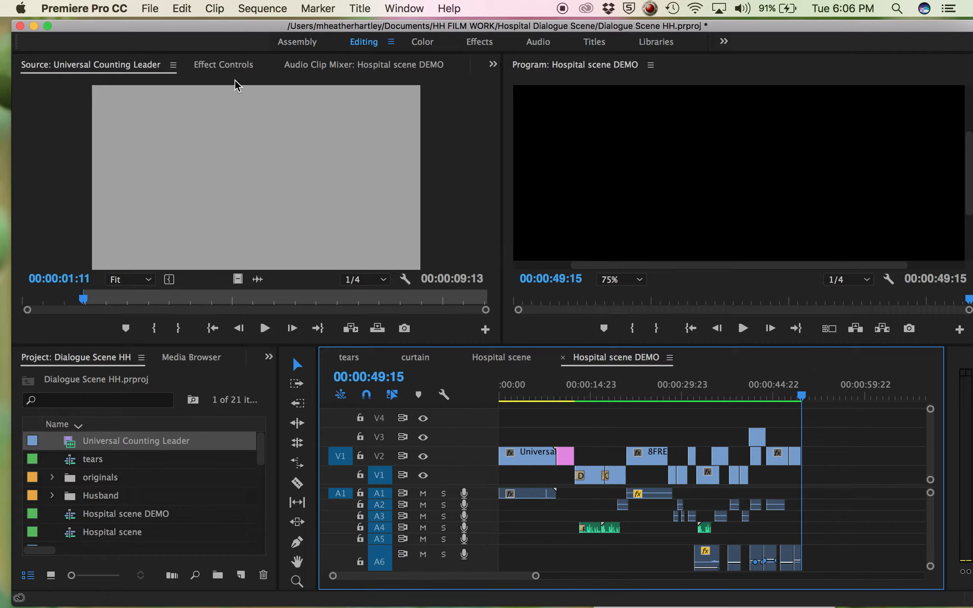
# - Create an HD Bars and Tone clip at 1920 x 1080, 23.976 fps and 48000 Hz
pyautogui.click(153, 10)
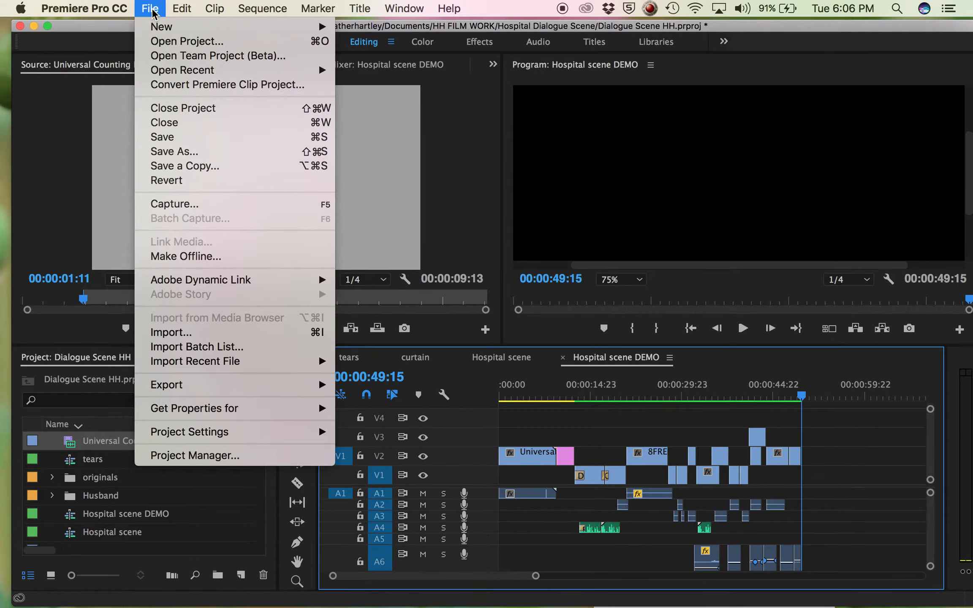
pyautogui.moveTo(158, 26)
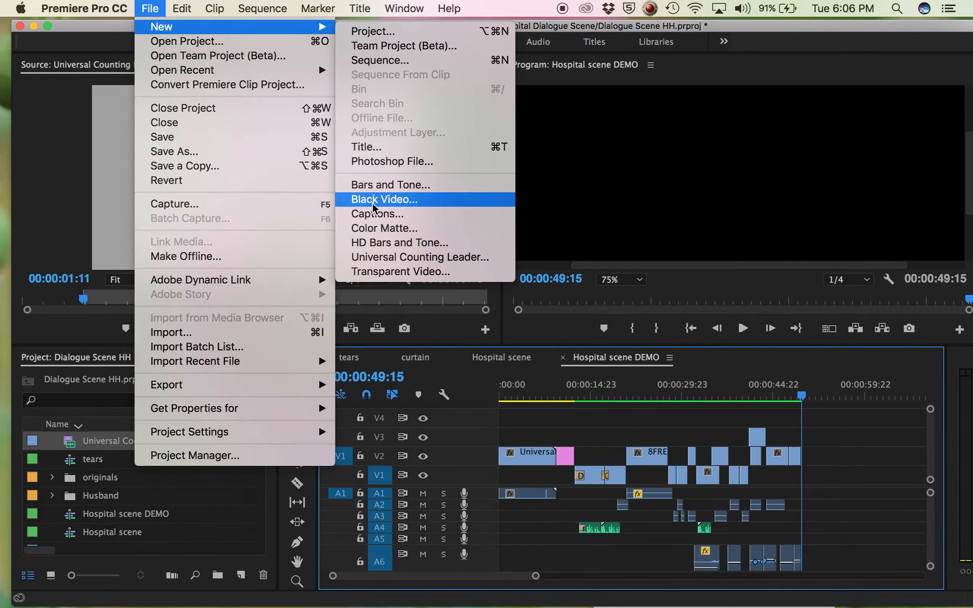
pyautogui.click(374, 245)
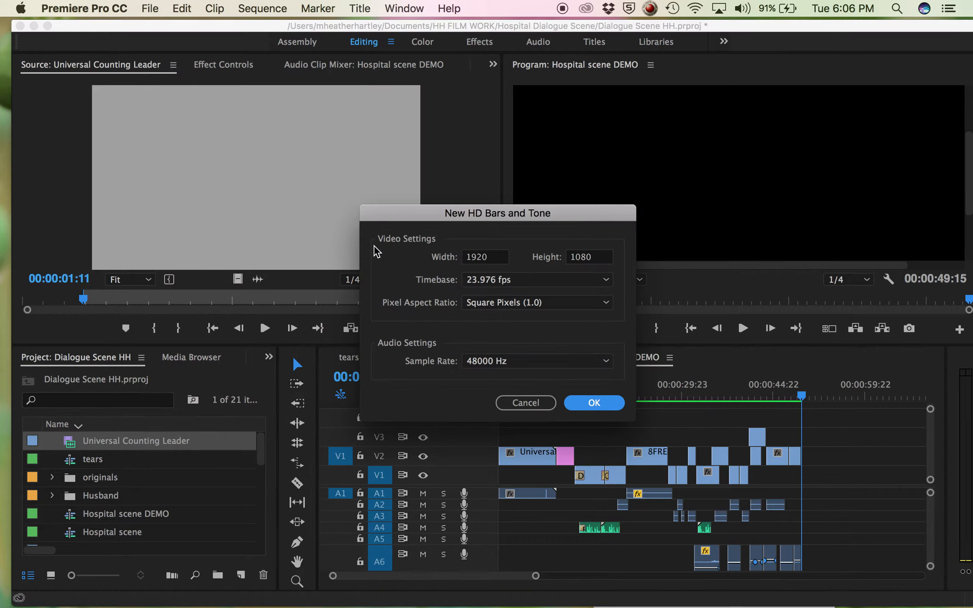
pyautogui.click(578, 405)
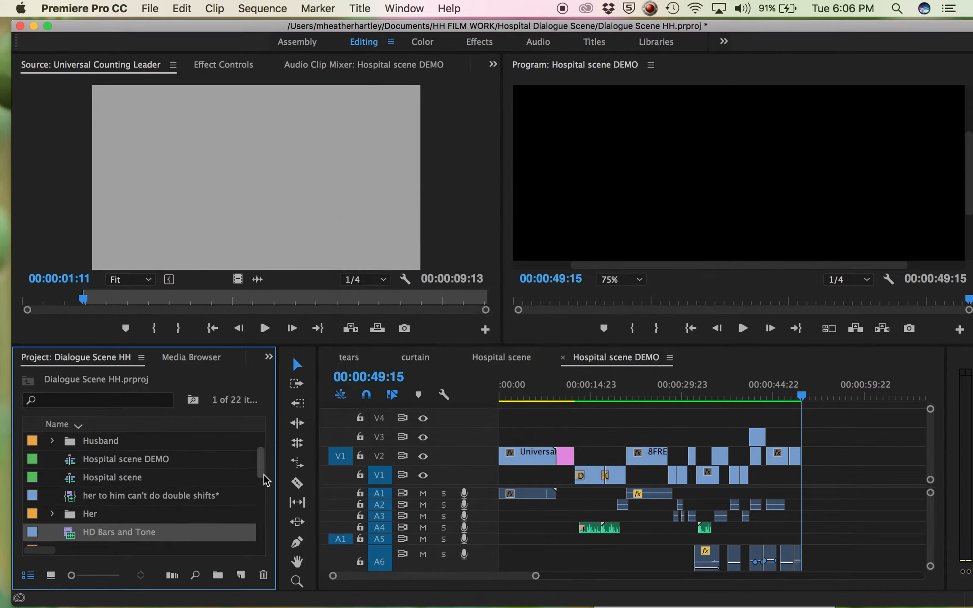
# - Load HD Bars and Tone into the Source monitor and mark its Out point at 00:00:00:03
pyautogui.moveTo(70, 535); pyautogui.dragTo(242, 186)
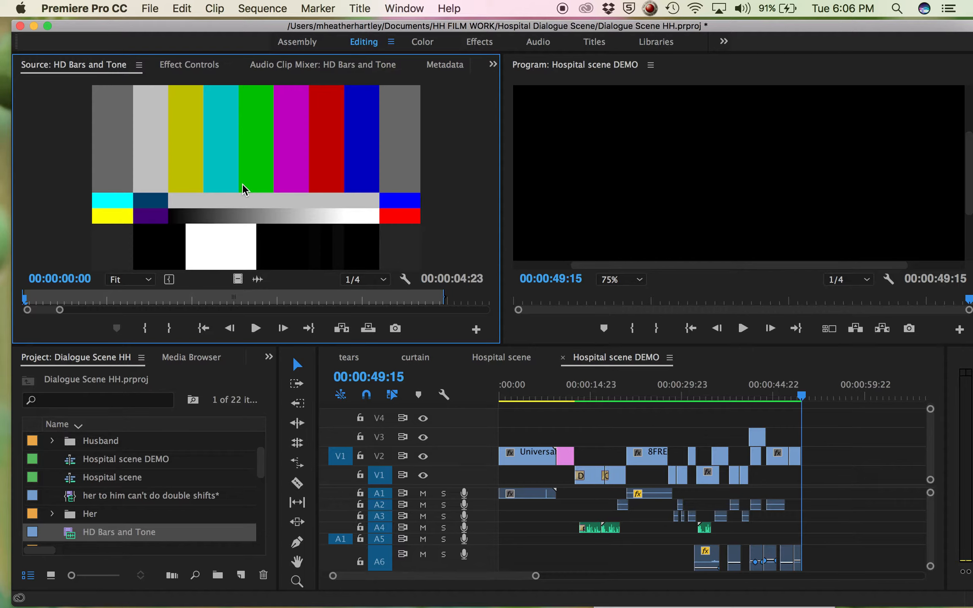
pyautogui.press('space')
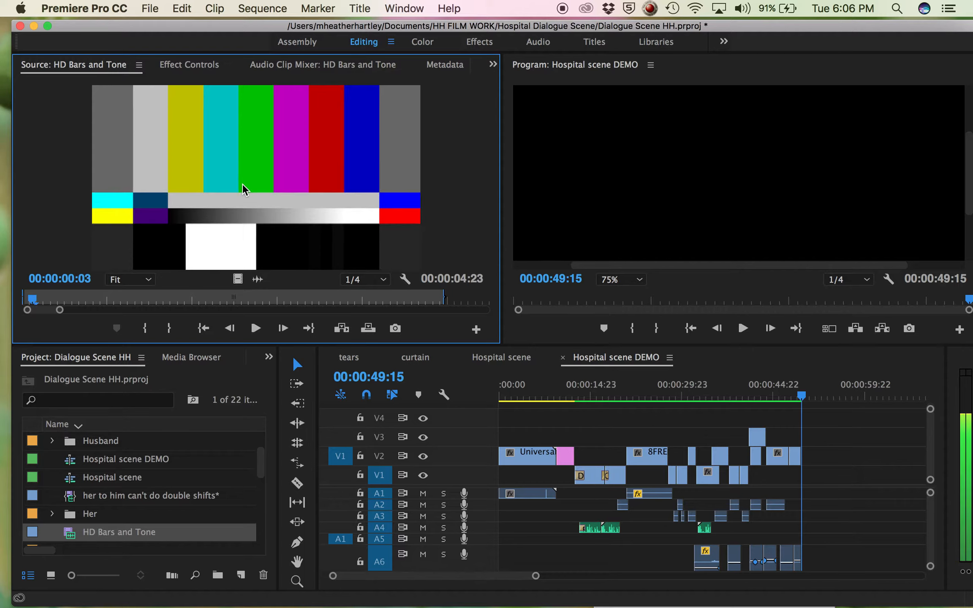
pyautogui.press('o')
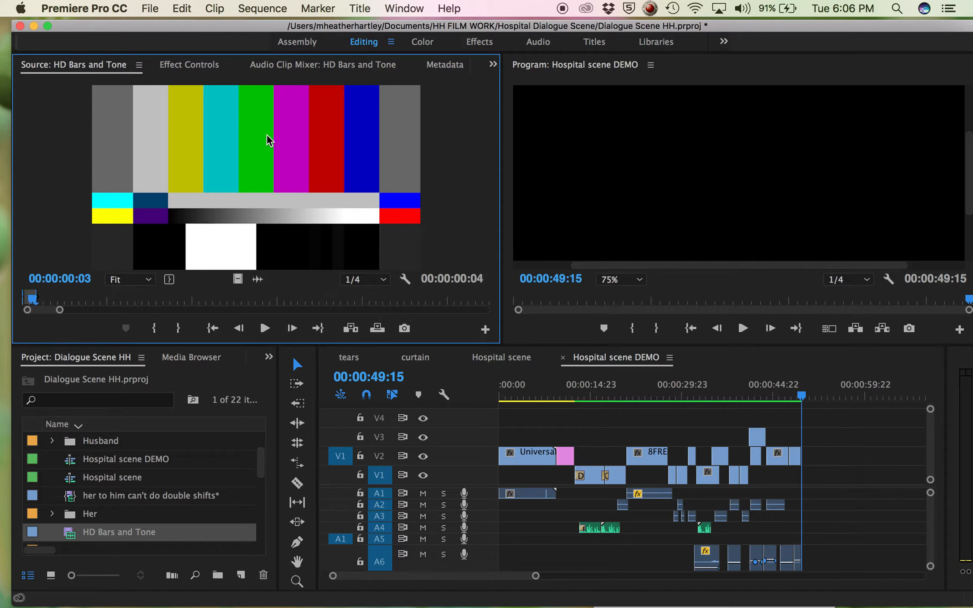
# - Add the four-frame bars and tone clip at the end of the DEMO sequence and play back the ending
pyautogui.moveTo(269, 140); pyautogui.dragTo(734, 170)
pyautogui.moveTo(803, 398); pyautogui.dragTo(794, 399)
pyautogui.moveTo(796, 399)
pyautogui.mouseDown()
pyautogui.moveTo(806, 397)
pyautogui.moveTo(798, 401)
pyautogui.mouseUp()
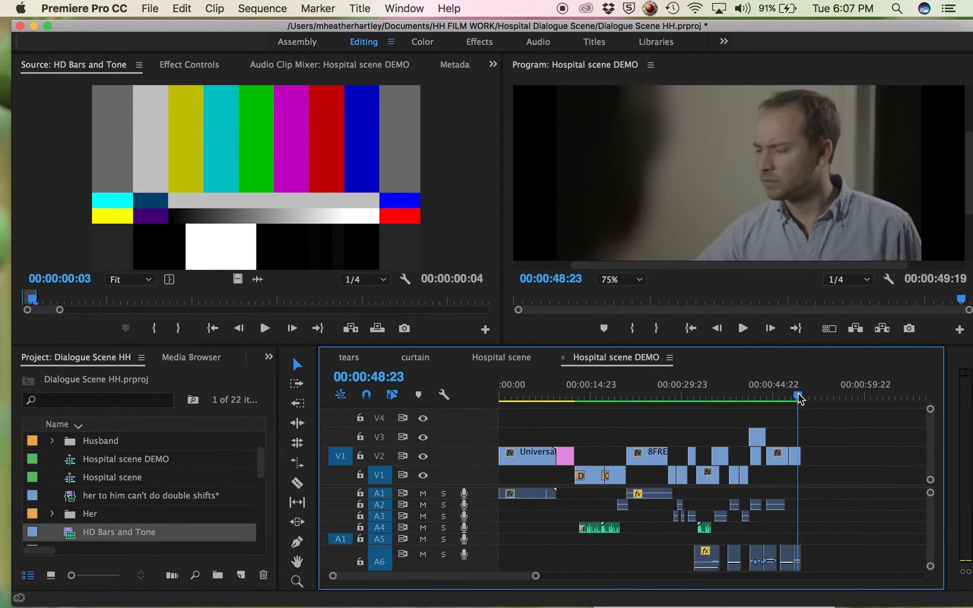
pyautogui.press('space')
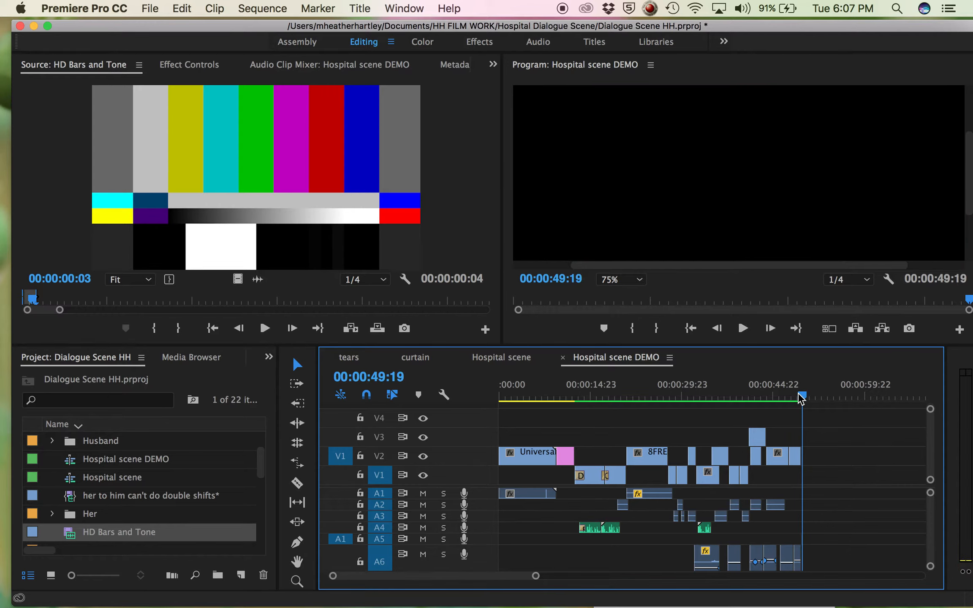
pyautogui.moveTo(799, 393); pyautogui.dragTo(812, 399)
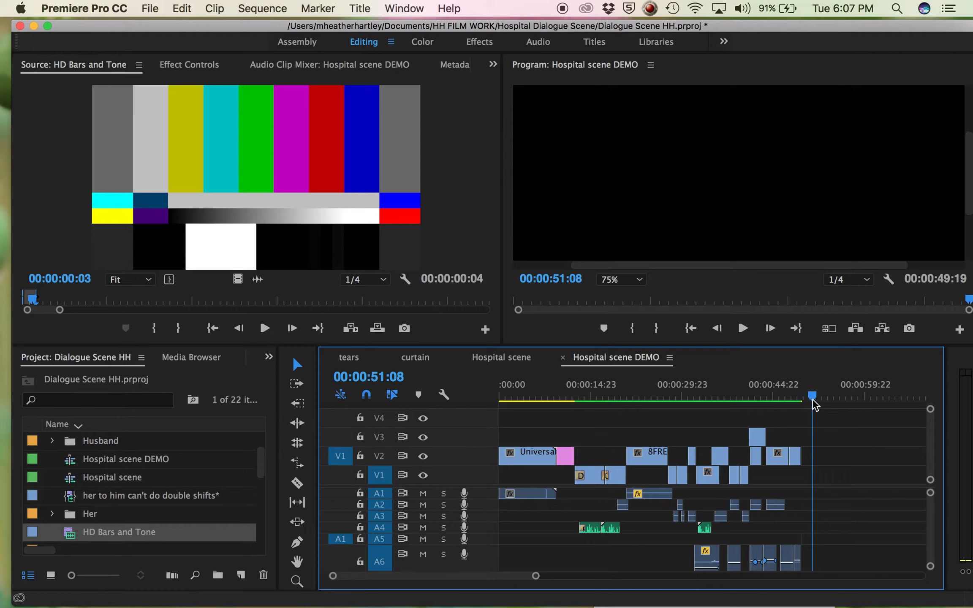
# - Select every clip in the DEMO sequence from its start and review the H.264 media export settings, then cancel the export
pyautogui.moveTo(813, 399); pyautogui.dragTo(409, 396)
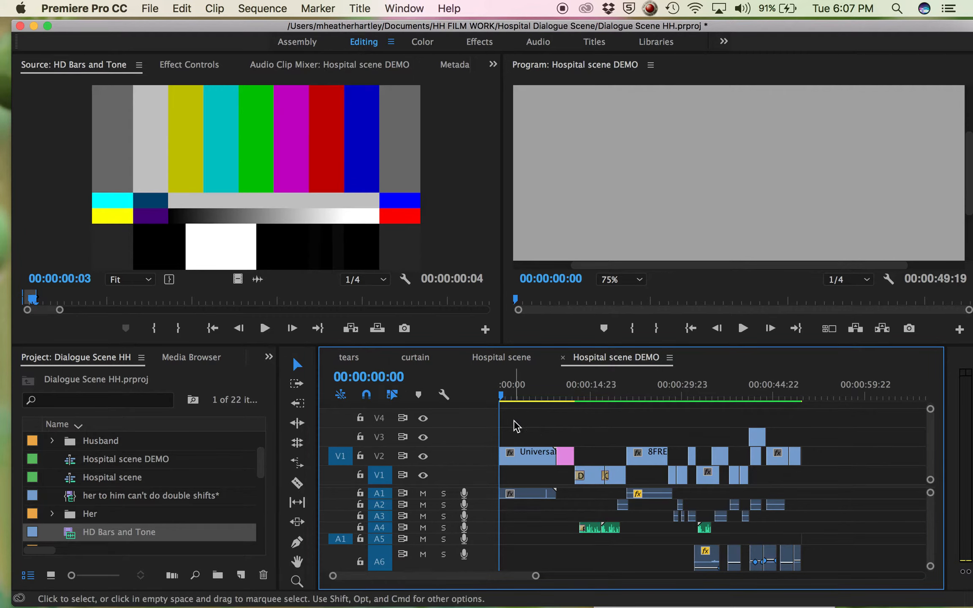
pyautogui.press('super+a')
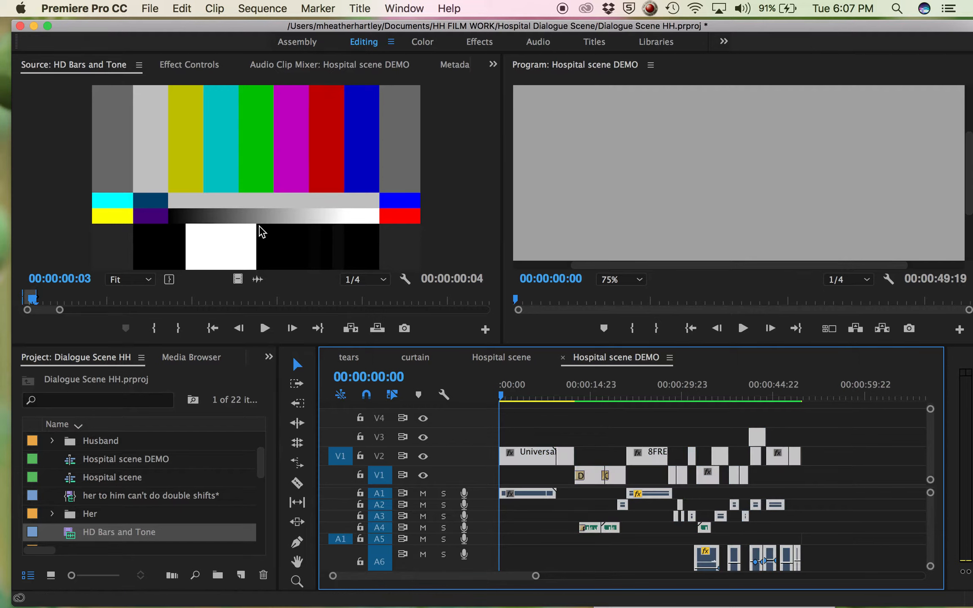
pyautogui.click(154, 8)
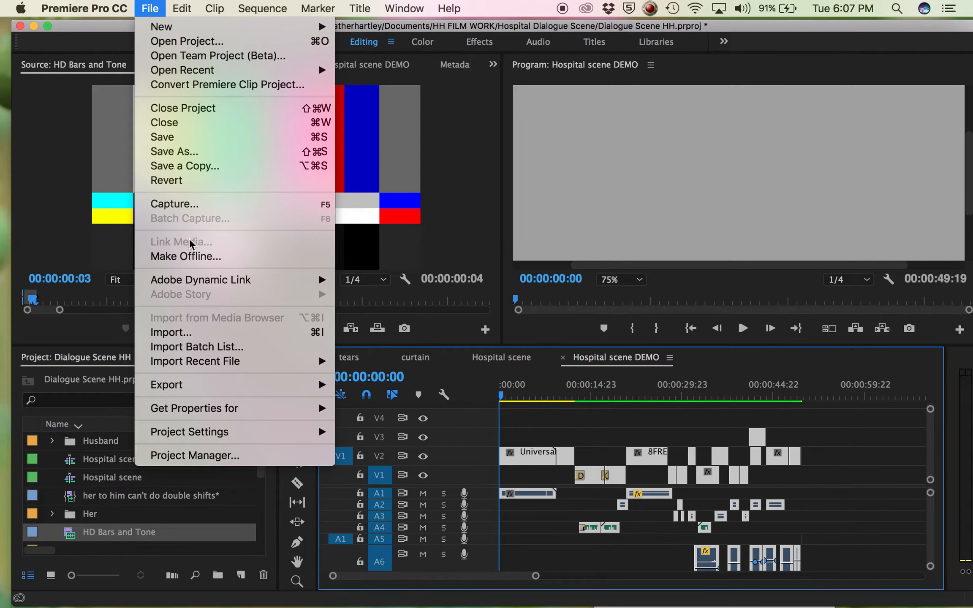
pyautogui.moveTo(205, 390)
pyautogui.click(370, 385)
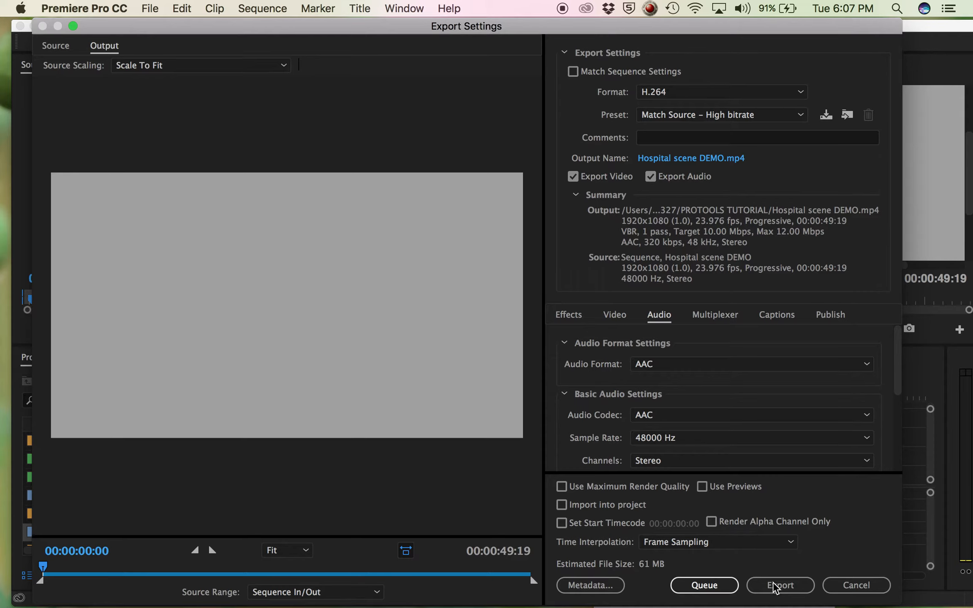
pyautogui.click(851, 590)
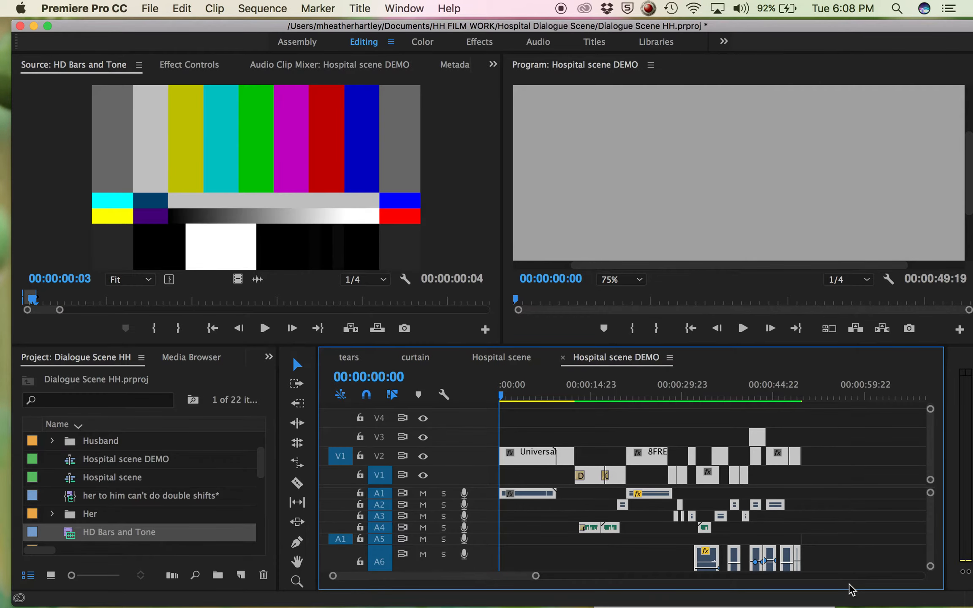
# - Unlink the audio from the video of the universal counting leader clip at the start of the sequence
pyautogui.click(865, 522)
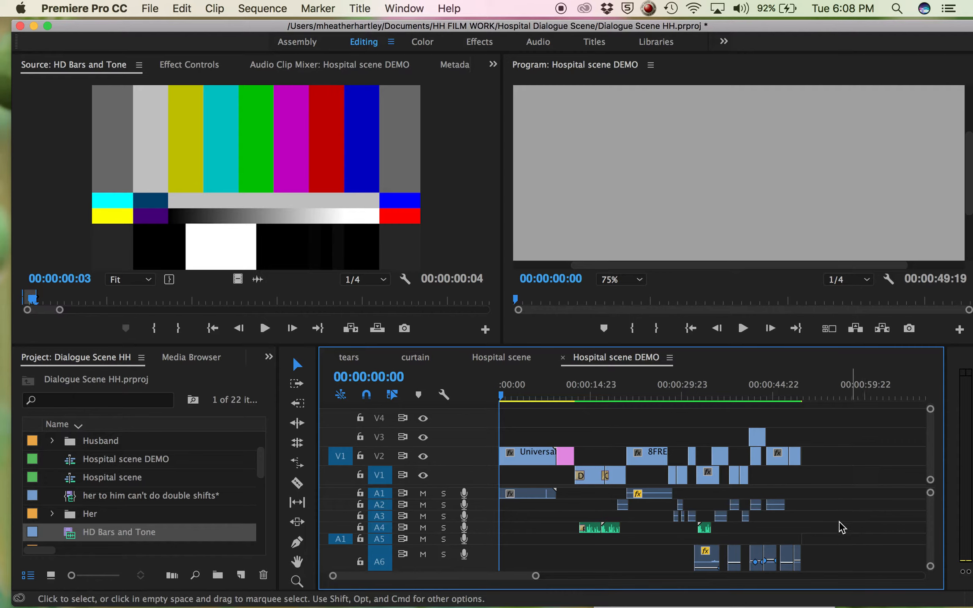
pyautogui.click(530, 459)
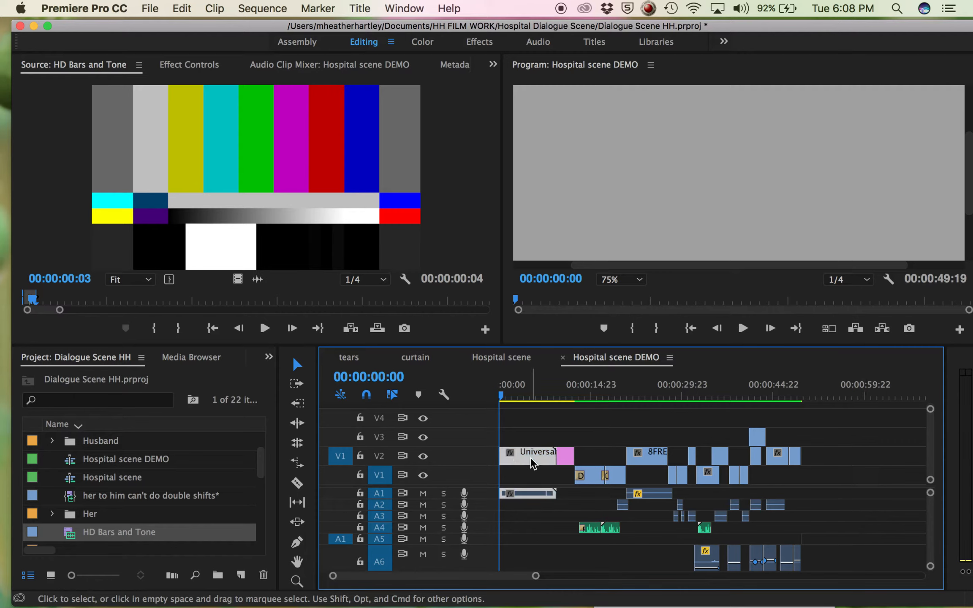
pyautogui.click(216, 9)
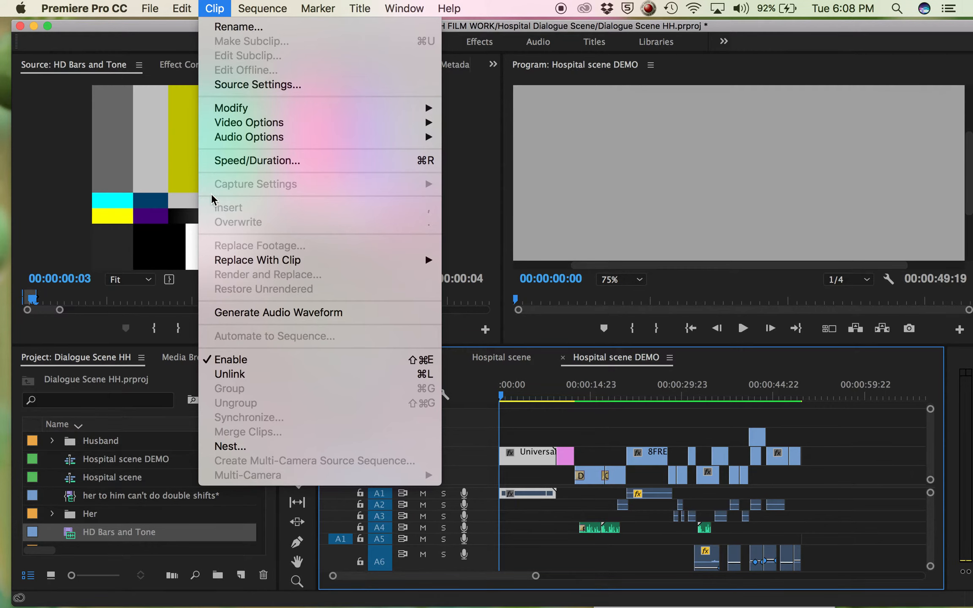
pyautogui.click(236, 375)
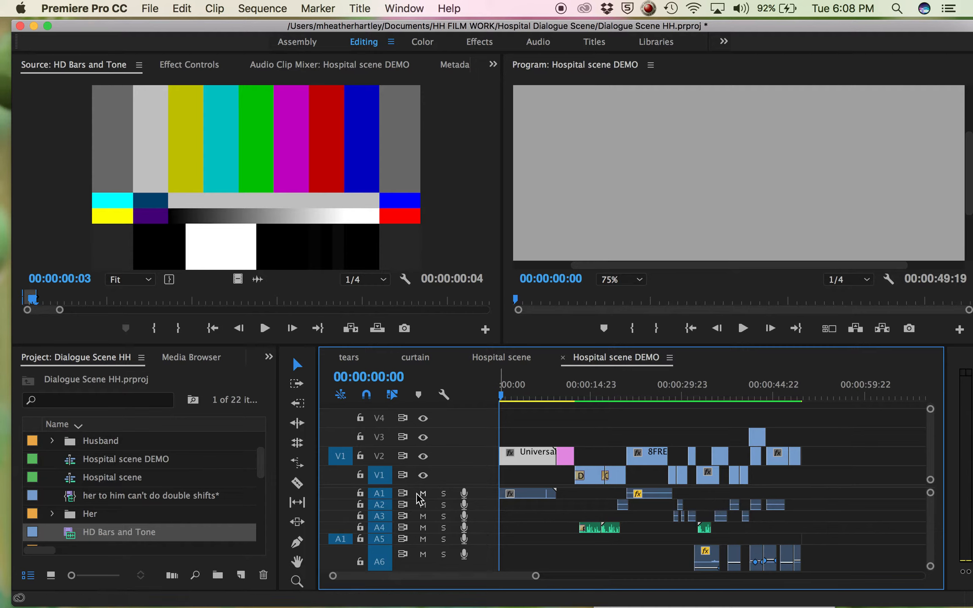
# - Fit the whole DEMO sequence in view and select only the audio clips on tracks A1 to A6
pyautogui.click(297, 364)
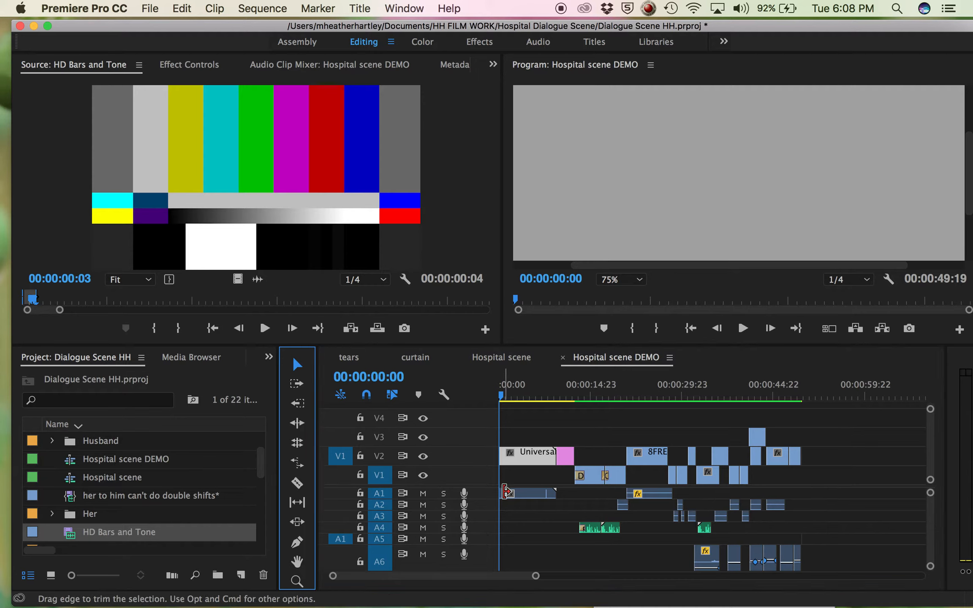
pyautogui.click(816, 574)
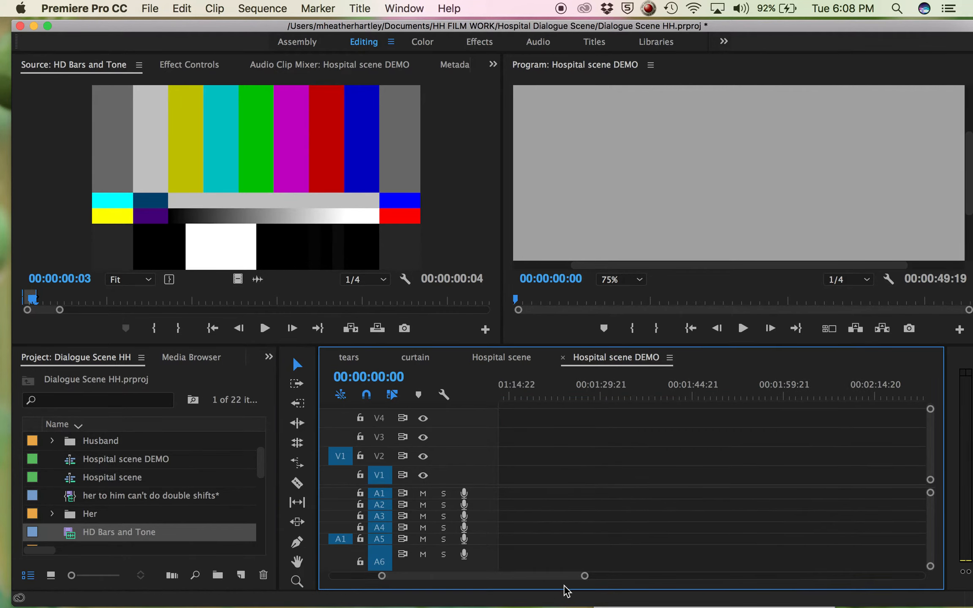
pyautogui.moveTo(583, 577); pyautogui.dragTo(492, 491)
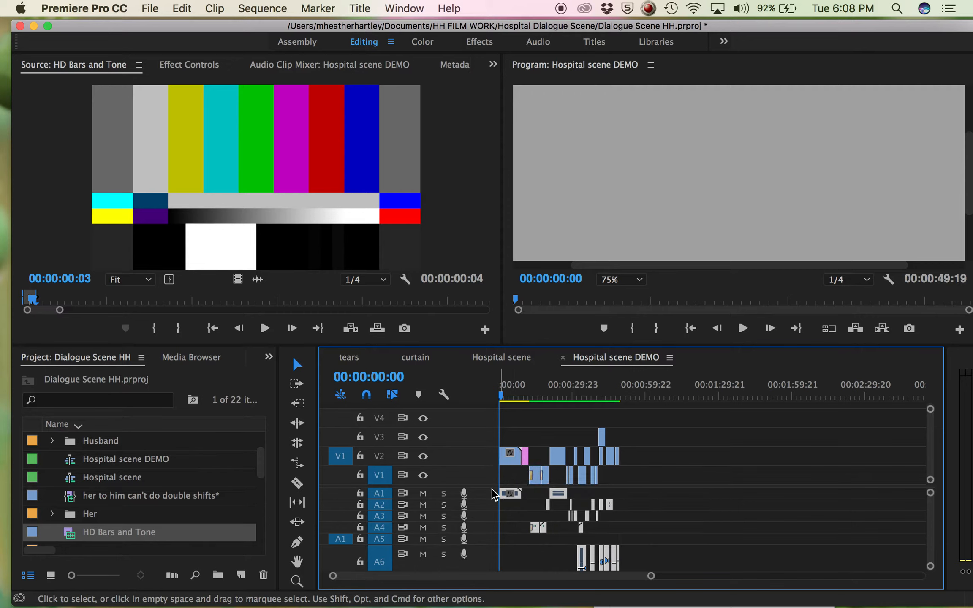
# - Start an AAF export of the sequence with a sample rate of 48000 and 24 bits per sample
pyautogui.click(145, 9)
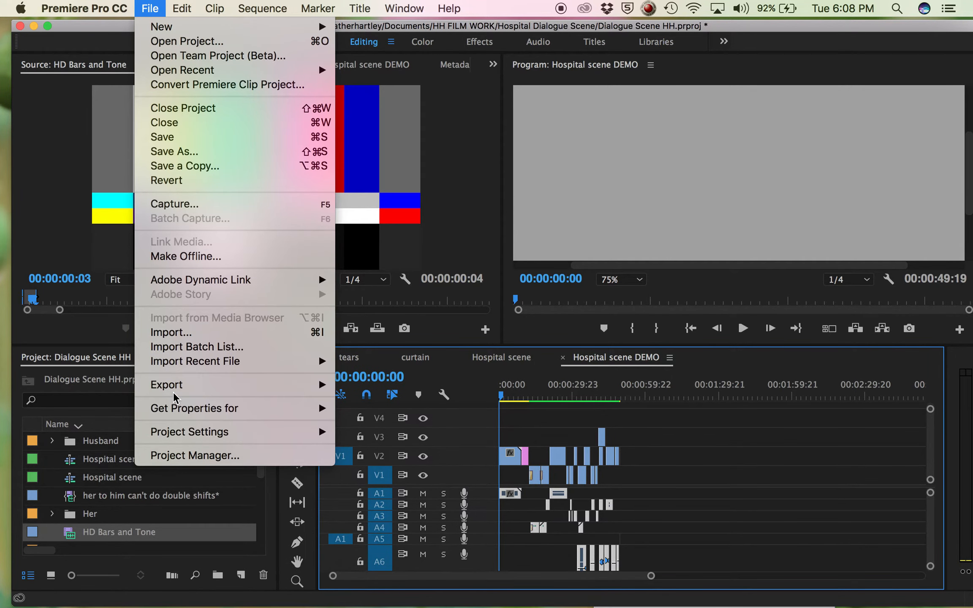
pyautogui.moveTo(195, 387)
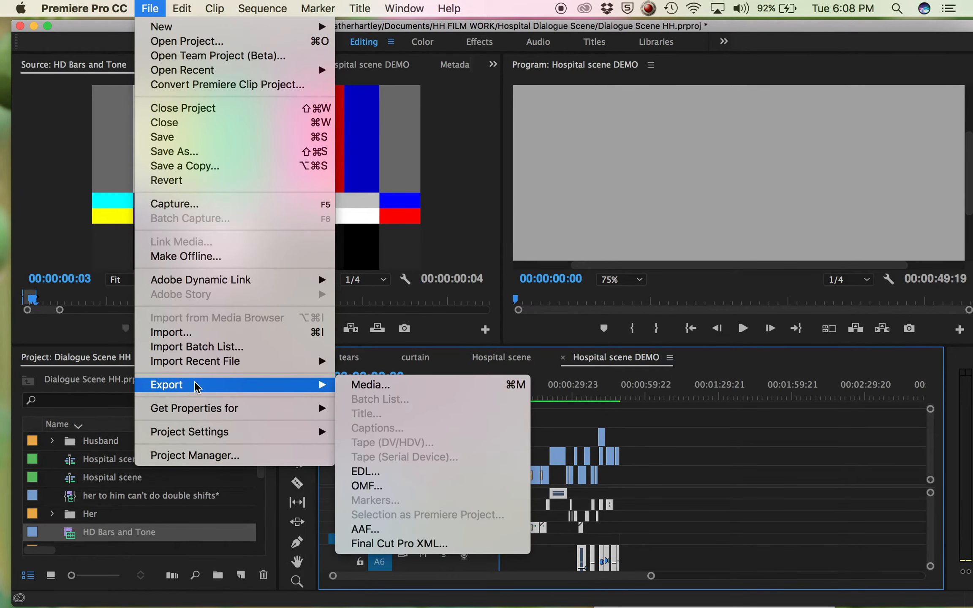
pyautogui.click(357, 527)
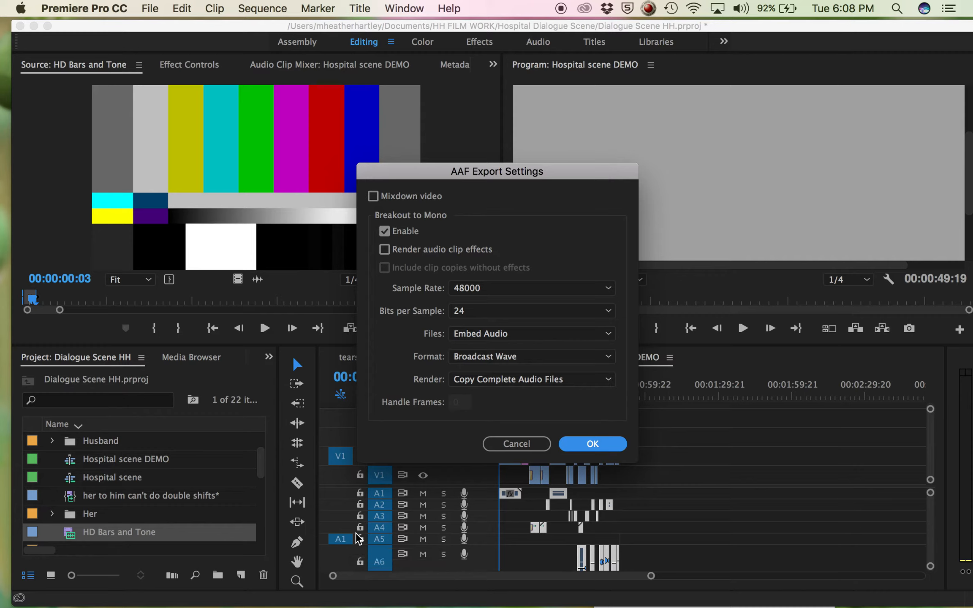
pyautogui.click(486, 287)
pyautogui.click(486, 287)
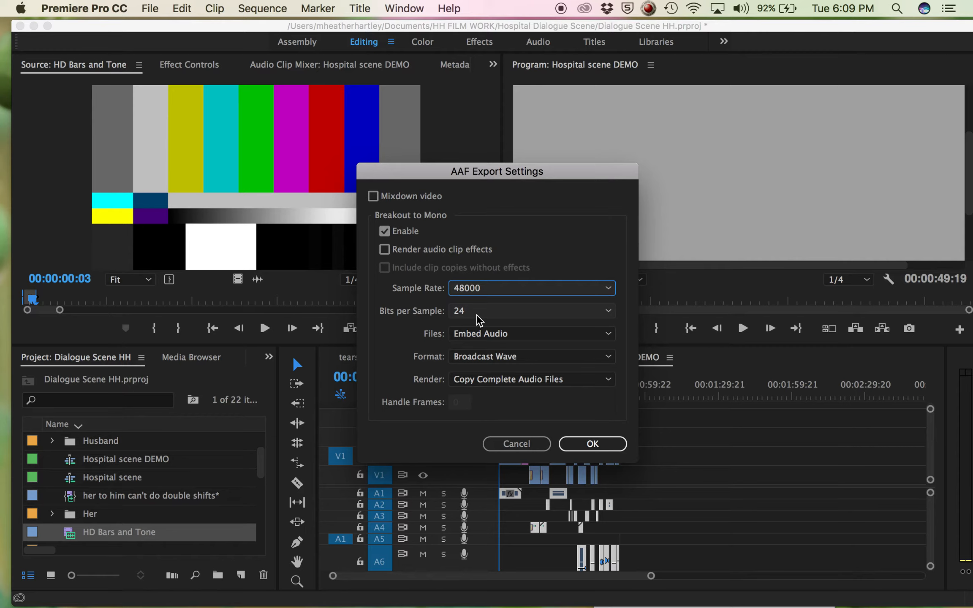
pyautogui.click(477, 314)
pyautogui.click(477, 315)
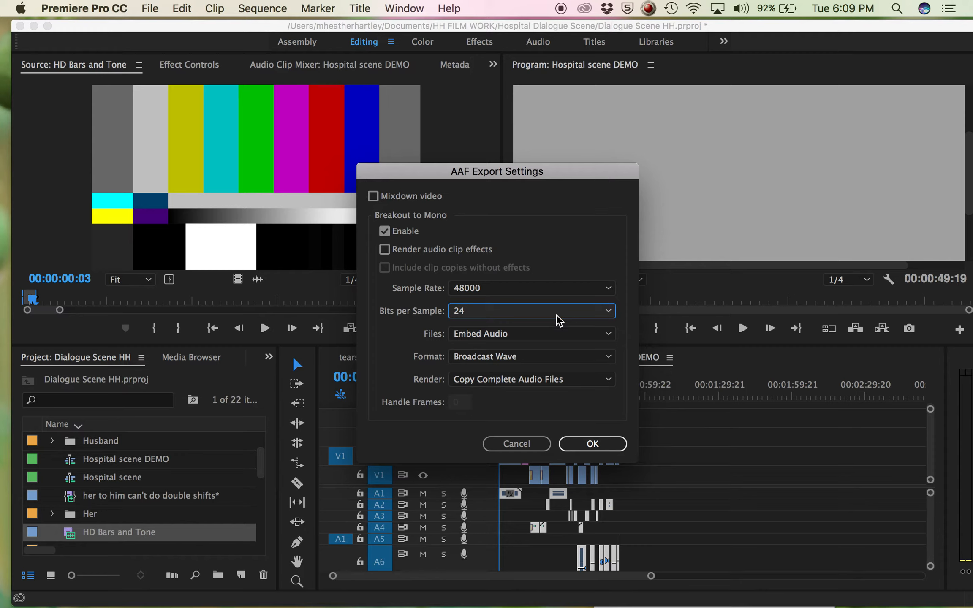
# - Use Embed Audio for the AAF files and Broadcast Wave as the audio format
pyautogui.click(556, 335)
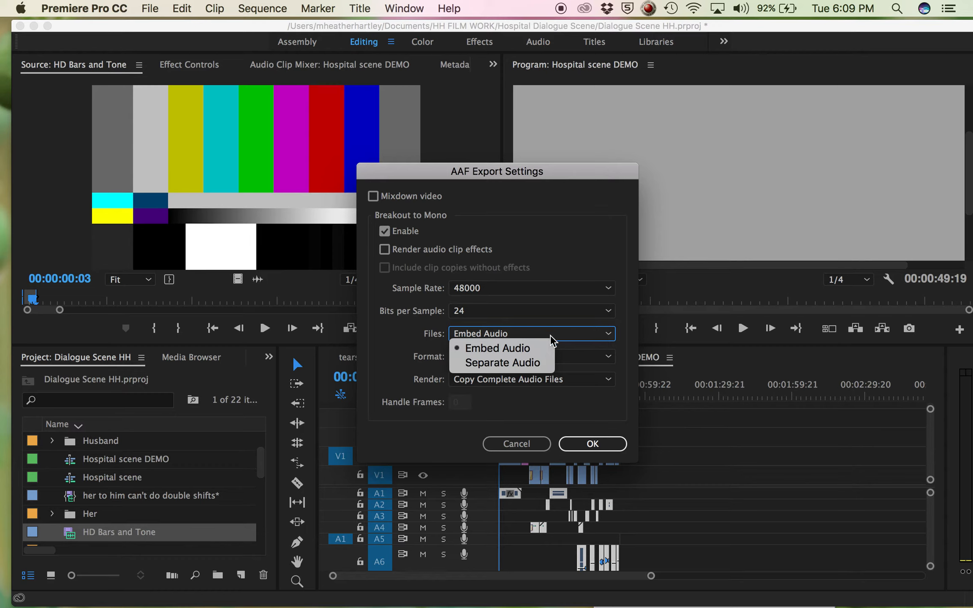
pyautogui.click(582, 338)
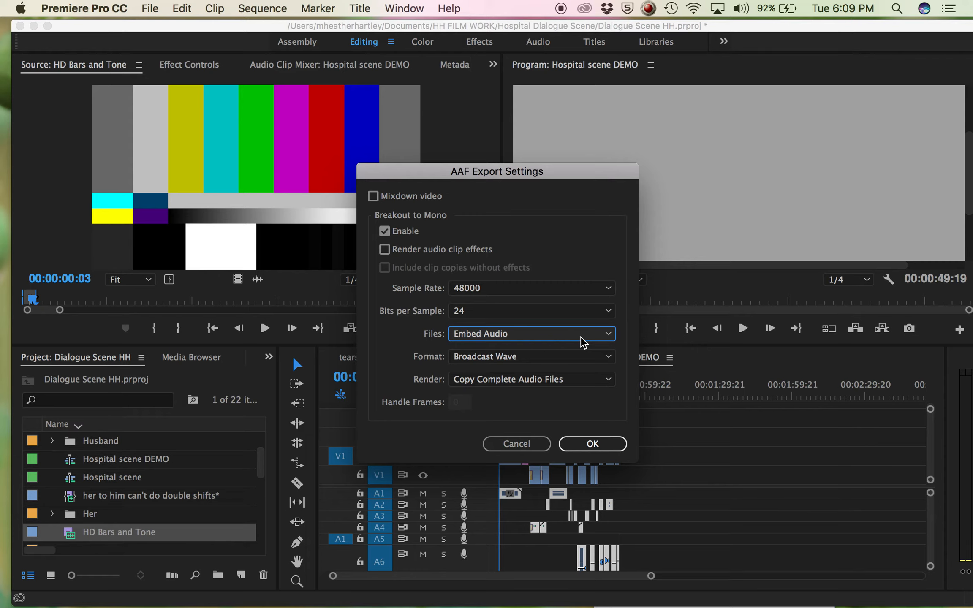
pyautogui.click(534, 359)
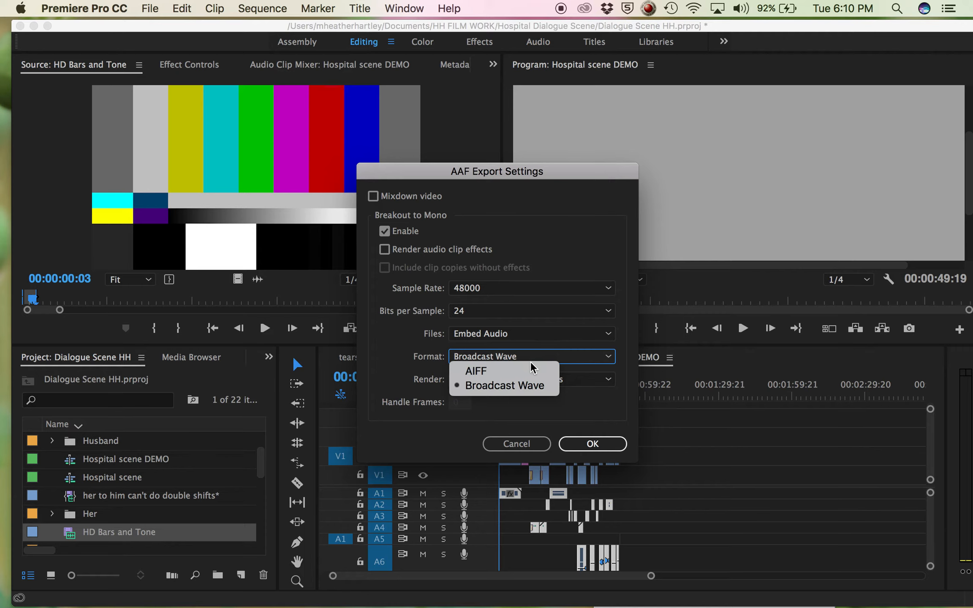
pyautogui.click(576, 354)
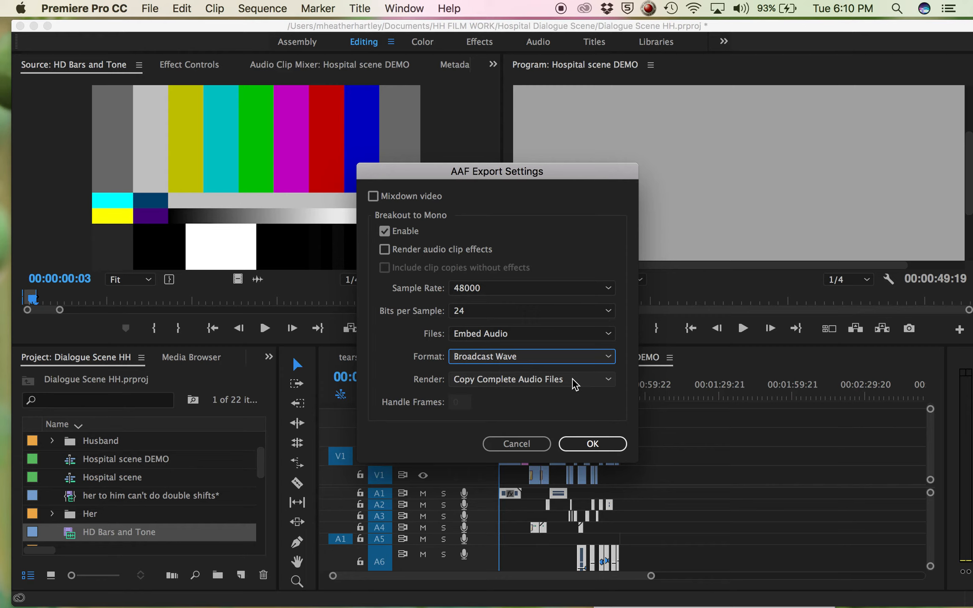
# - Set the AAF rendering to Copy Complete Audio Files and save it as Hospital scene DEMO in the to PROTOOLS folder
pyautogui.click(572, 378)
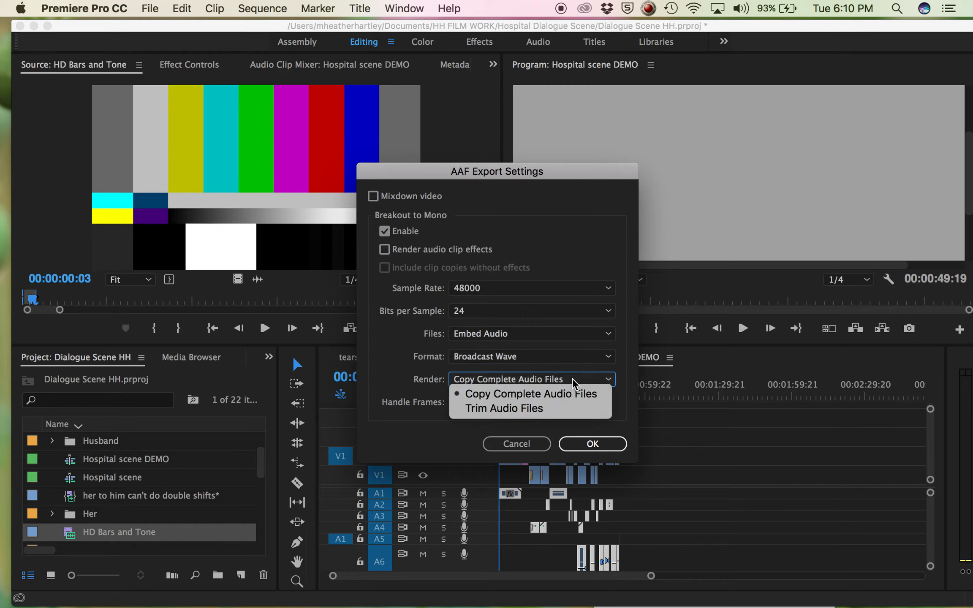
pyautogui.click(558, 408)
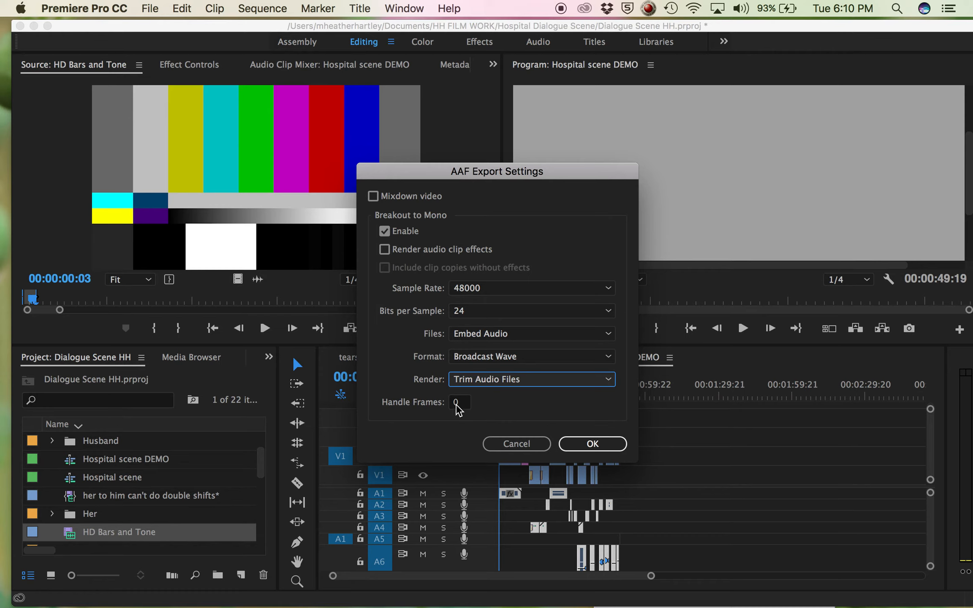
pyautogui.click(496, 382)
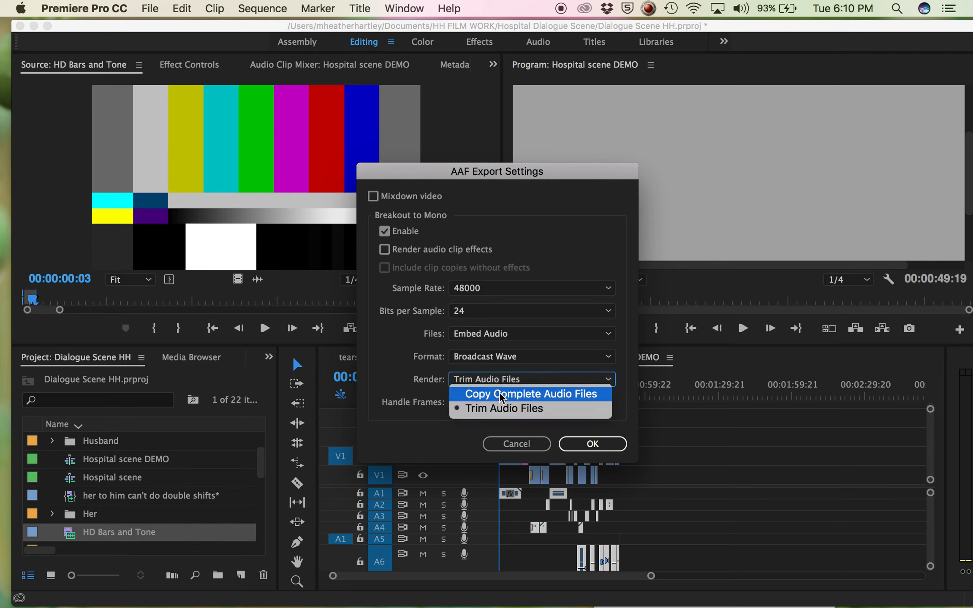
pyautogui.click(499, 393)
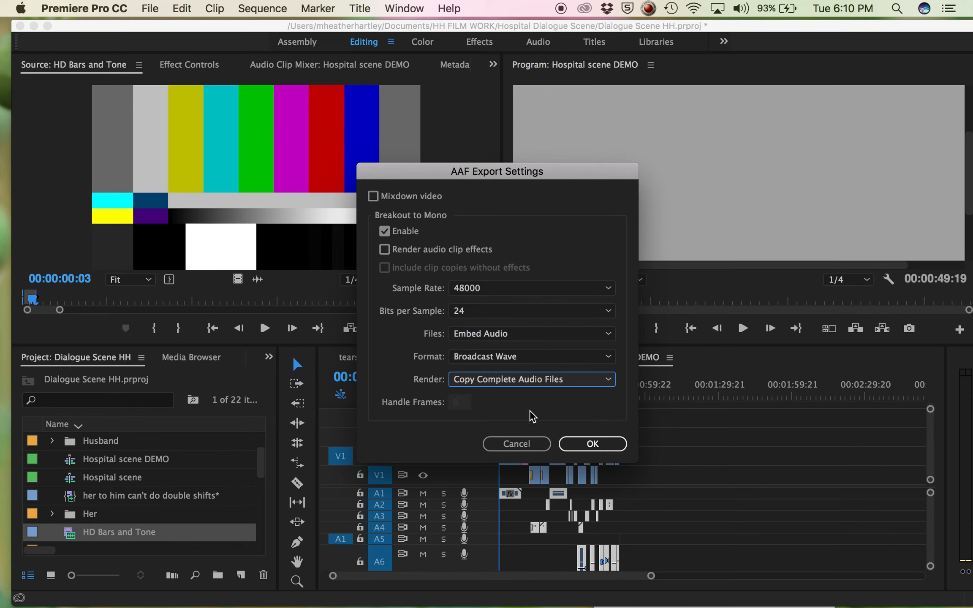
pyautogui.click(576, 442)
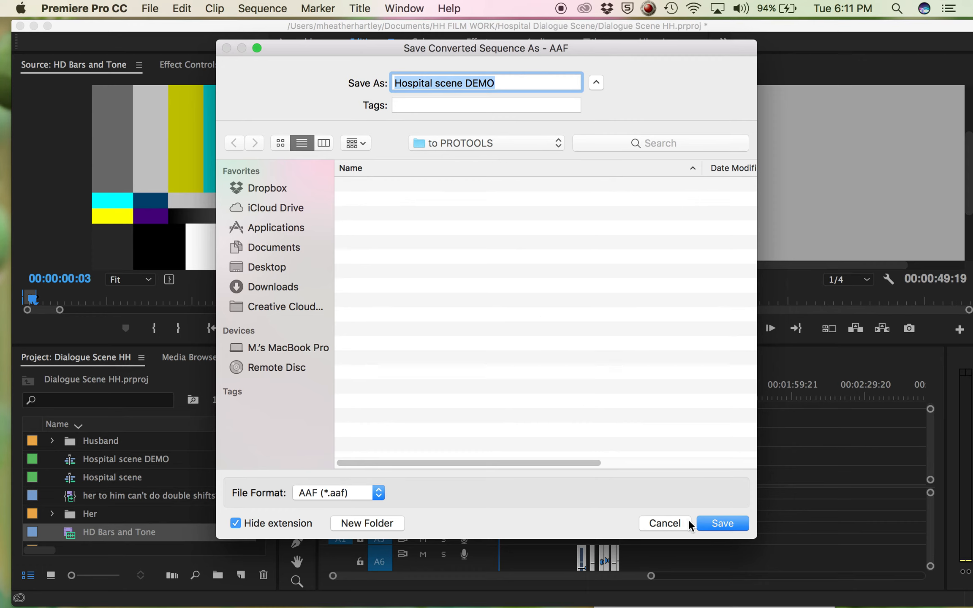
pyautogui.click(712, 523)
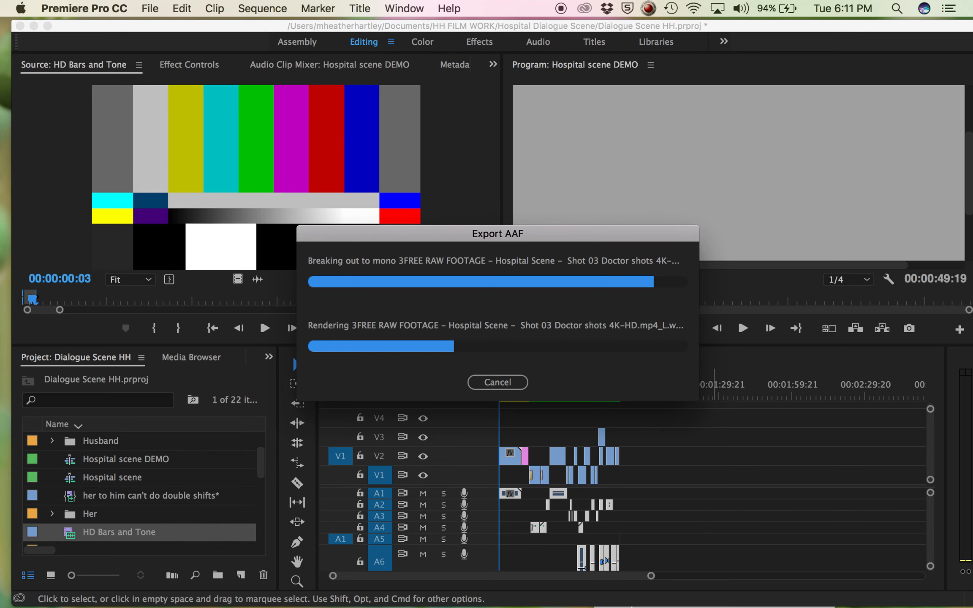
pyautogui.moveTo(573, 606)
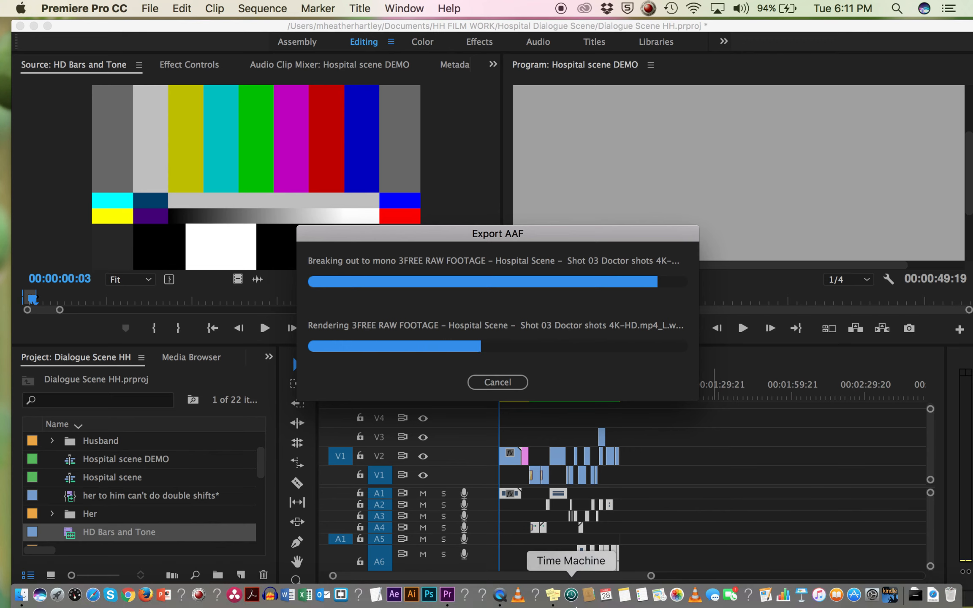
pyautogui.click(500, 597)
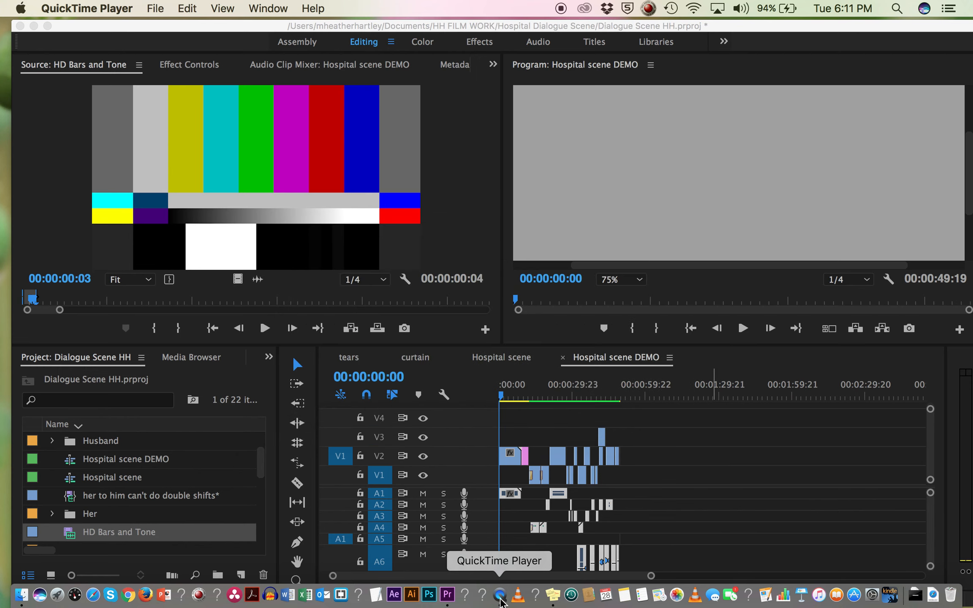
pyautogui.click(501, 598)
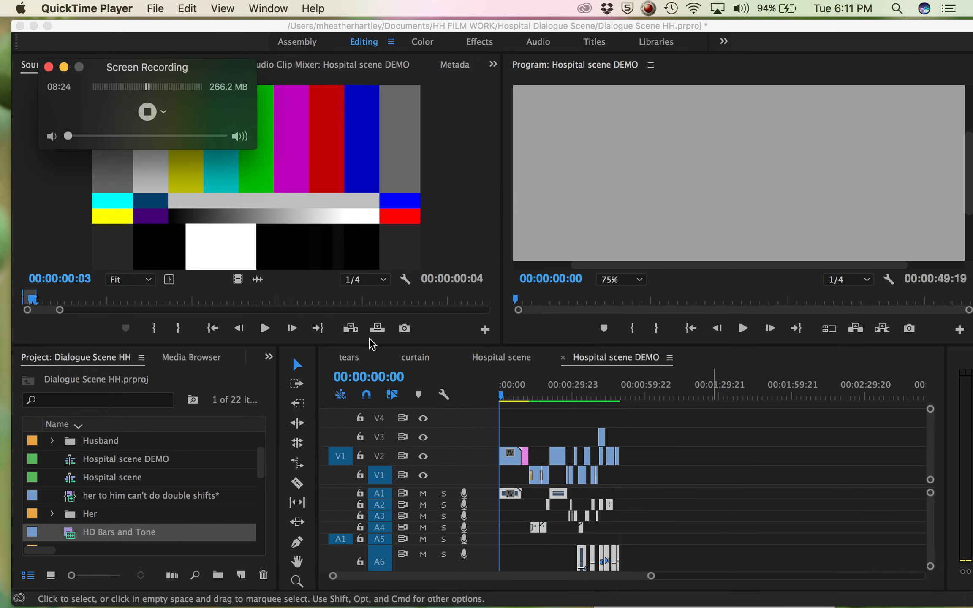